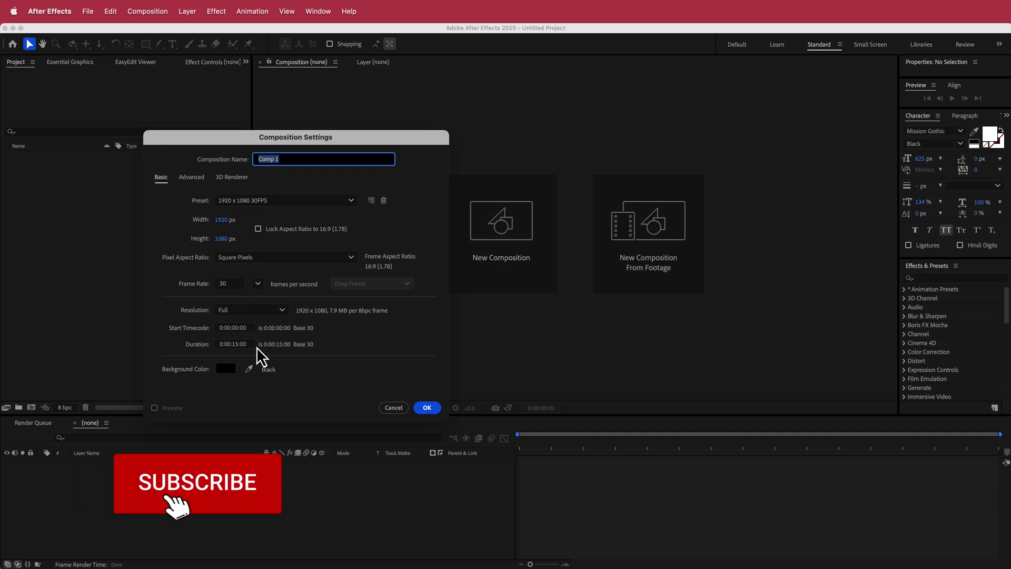
Create the 1920×1080 Comp 1 with the 3840×2160 sunset clip and scale the clip to 50%
left_click(429, 408)
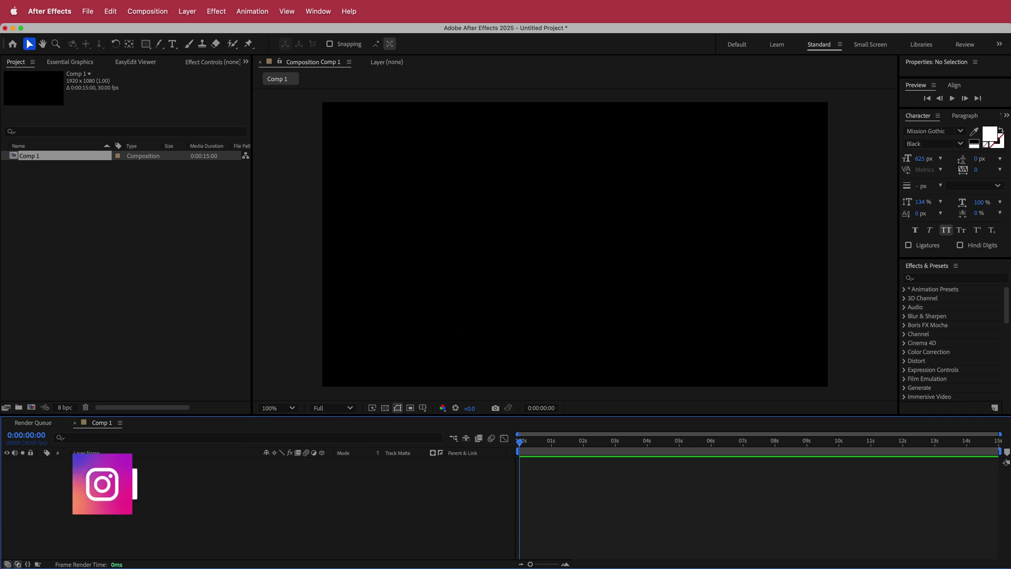
left_click_drag(390, 568, 255, 462)
key("t")
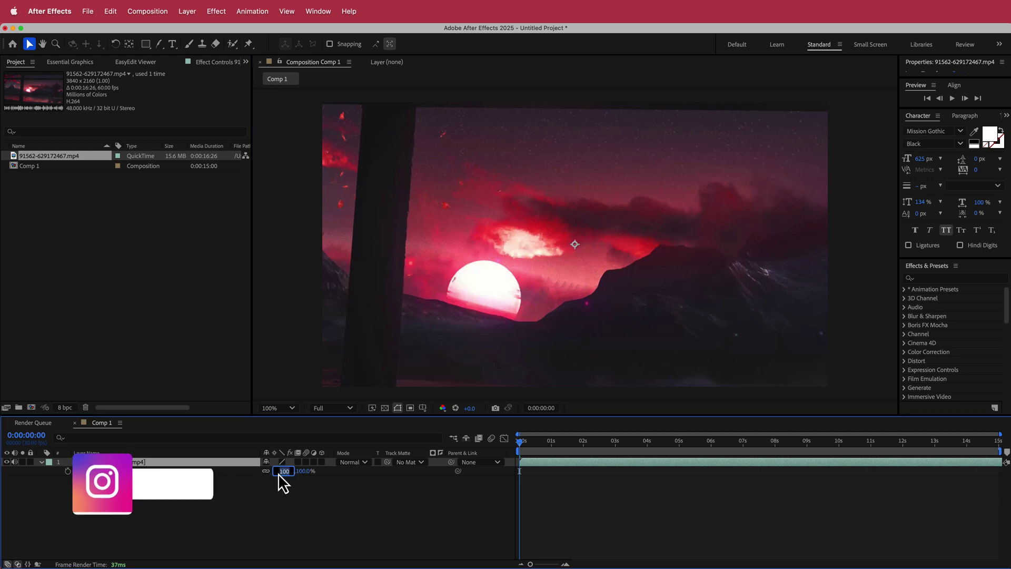
left_click(283, 471)
type("50")
key("Return")
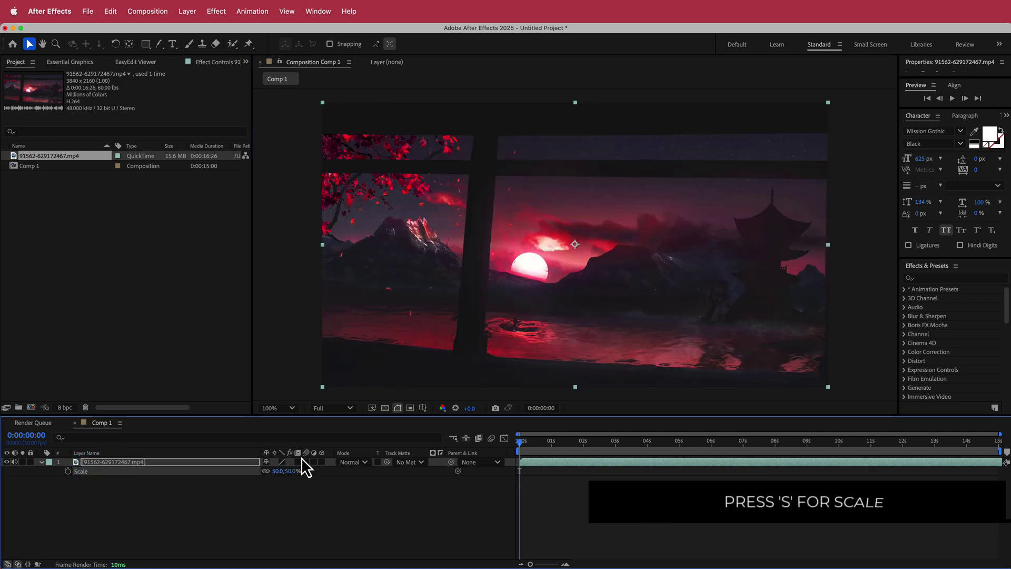
left_click(320, 502)
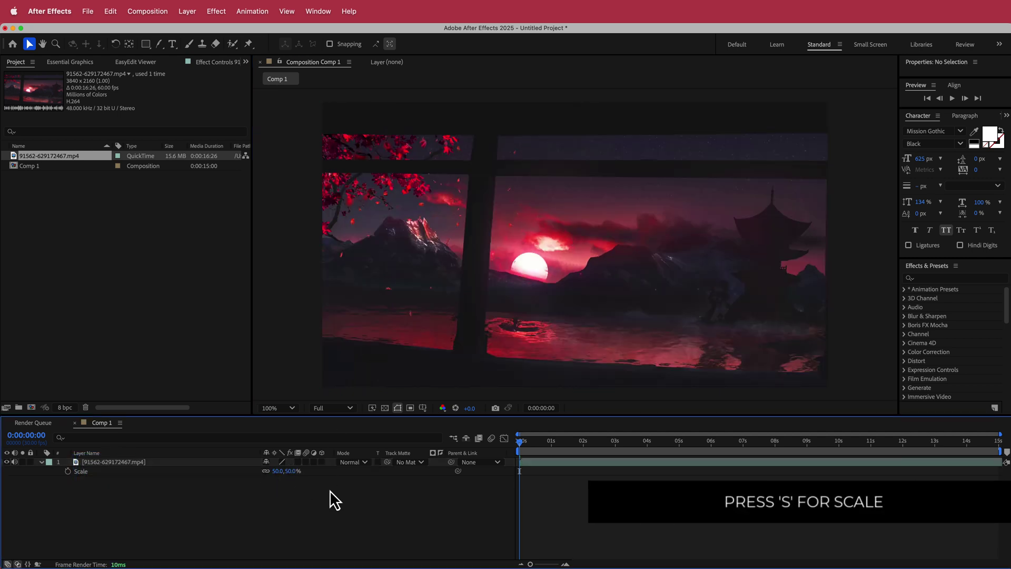
Add a text layer reading 'blossom' and hide it
right_click(330, 463)
mouse_move(442, 473)
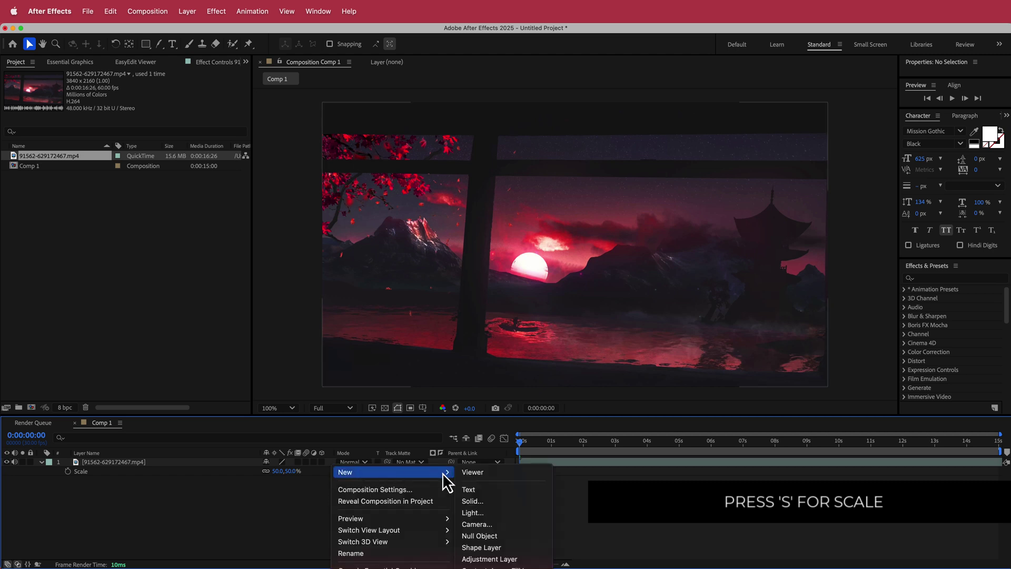
left_click(483, 489)
type("blossom")
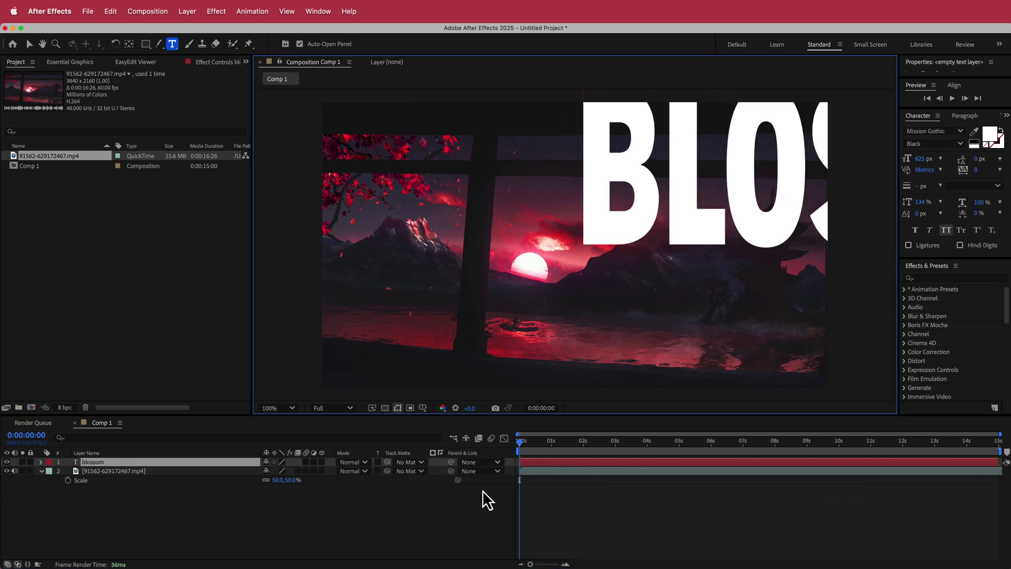
left_click(7, 462)
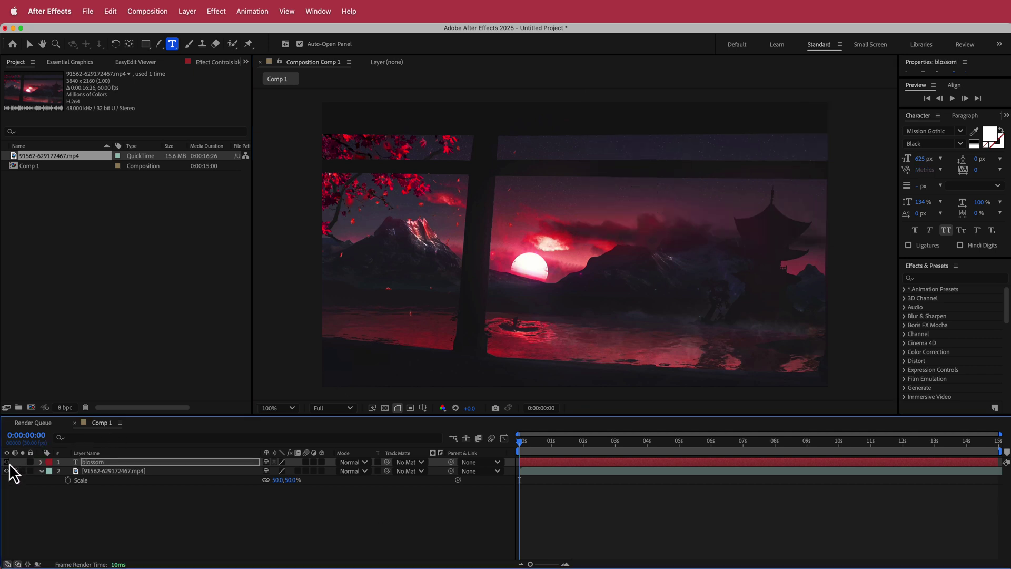
Start a new solid layer above the text
right_click(442, 464)
mouse_move(458, 471)
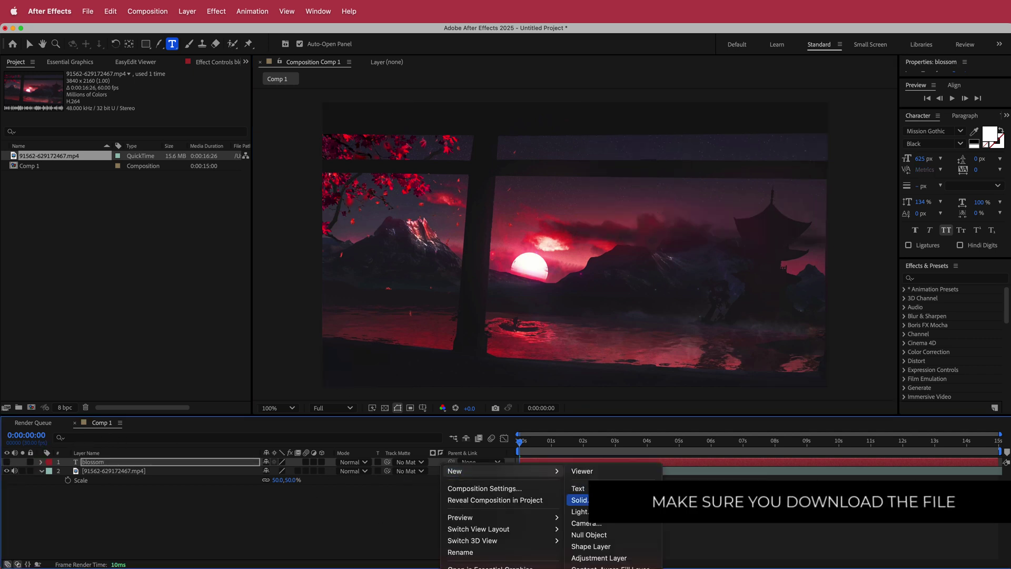
left_click(579, 500)
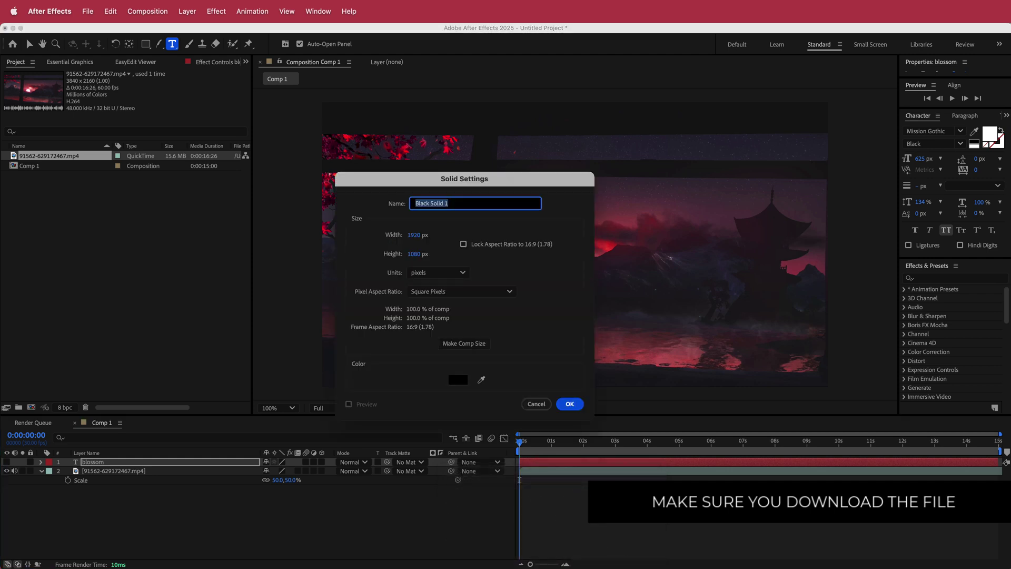
Confirm the black 1920×1080 solid and apply the Element effect to it
key("Return")
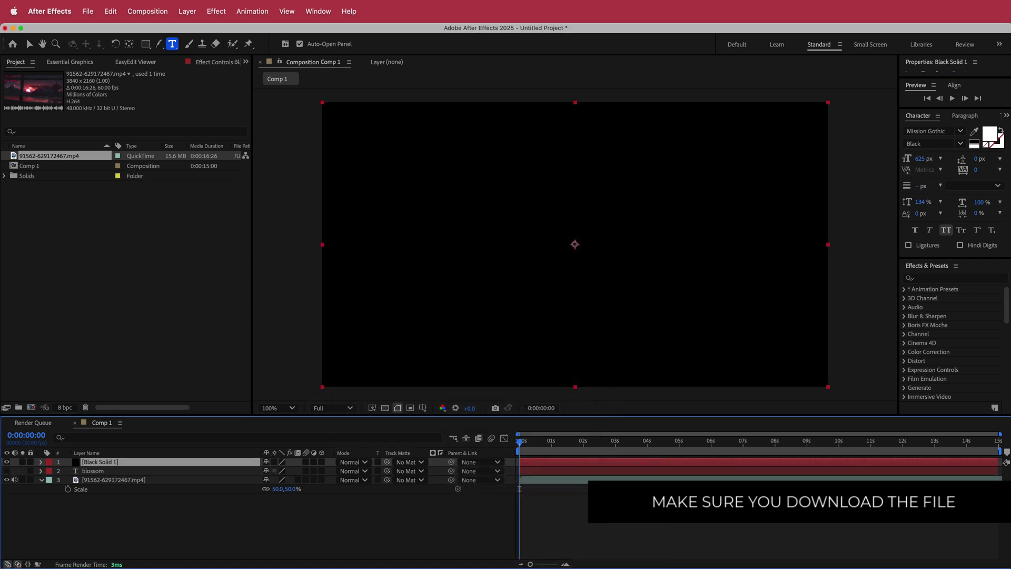
key("ctrl+space")
type("el")
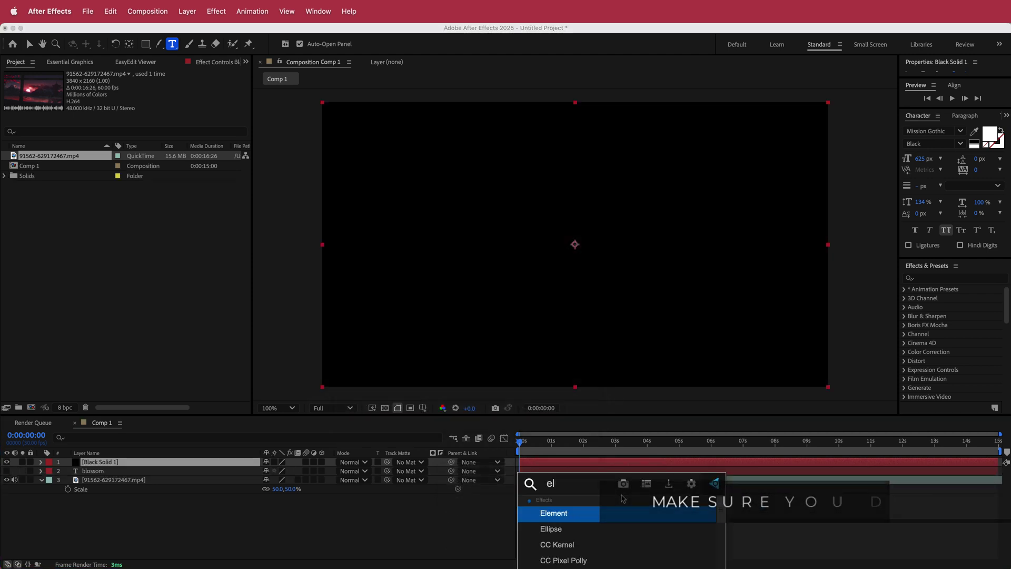
key("Return")
key("v")
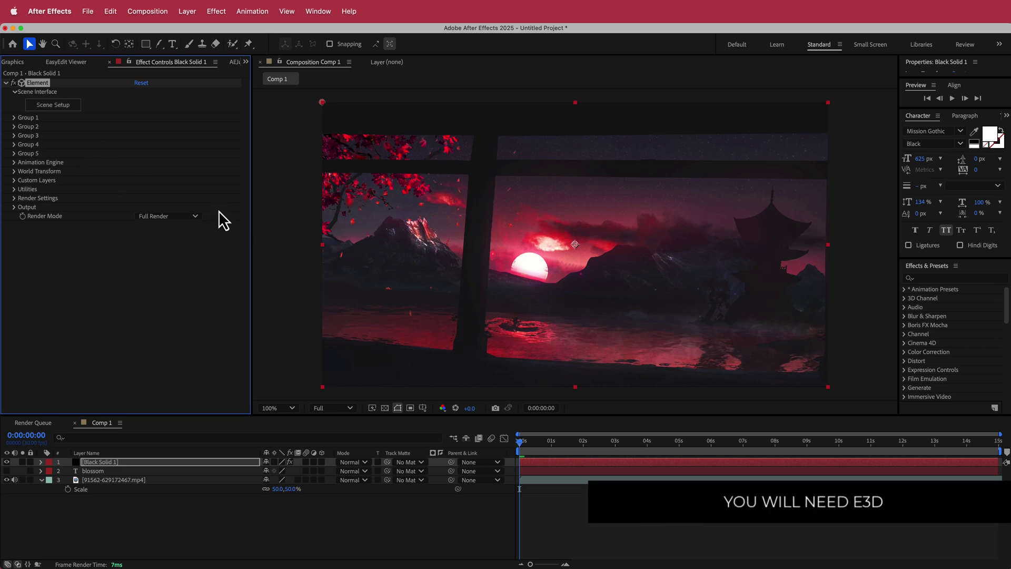
Set Custom Text and Masks Path Layer 1 to the blossom text layer
left_click(20, 182)
left_click(23, 190)
left_click(151, 200)
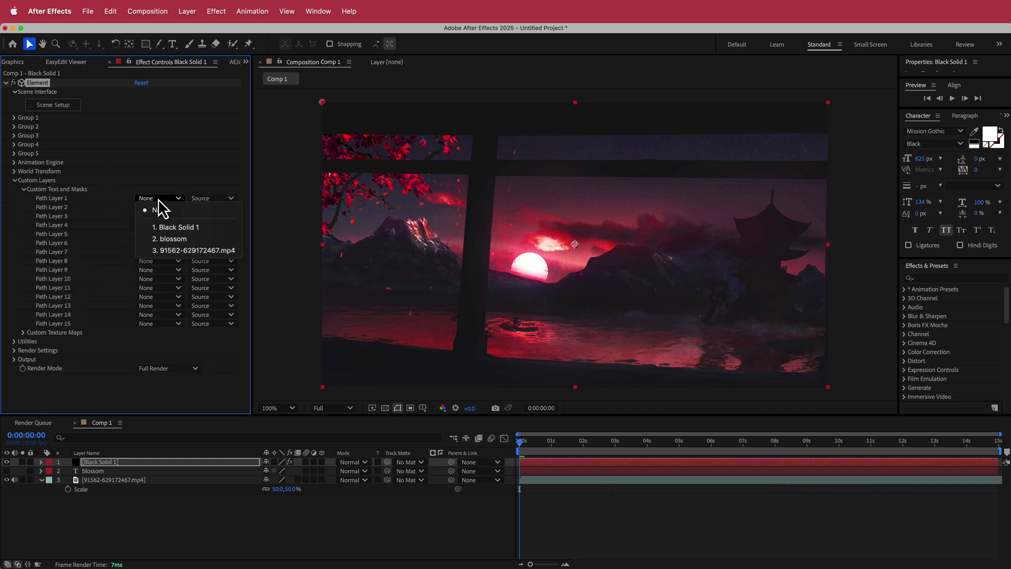
left_click(184, 239)
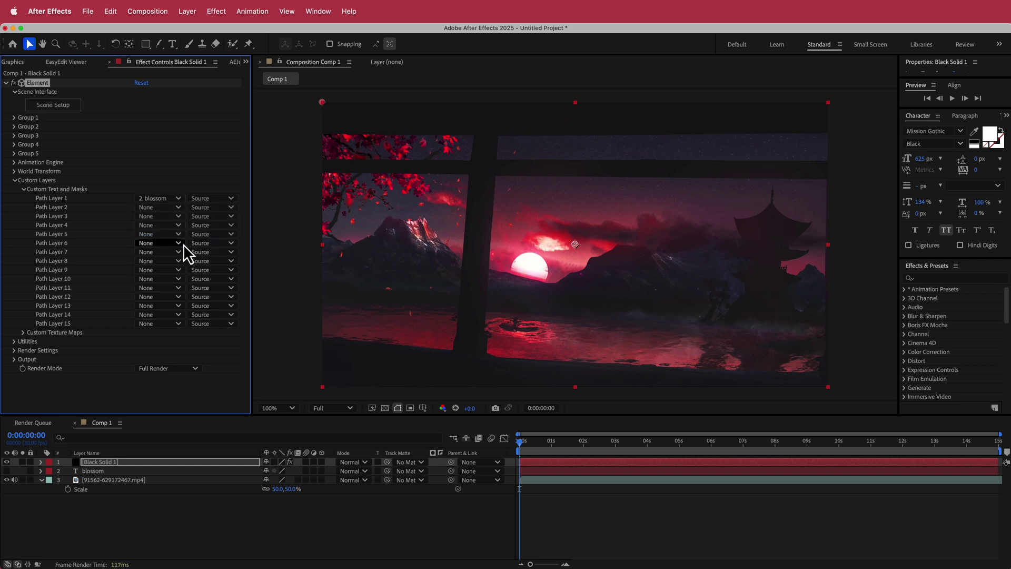
Extrude the blossom text in Scene Setup, deepening Bevel 1's extrusion and expanding its edges
left_click(54, 104)
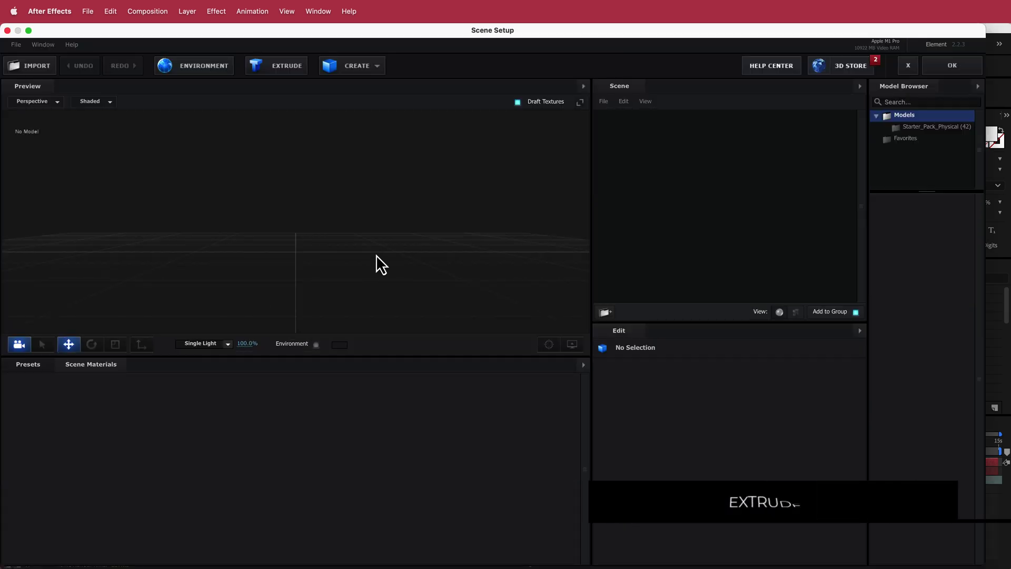
left_click(290, 68)
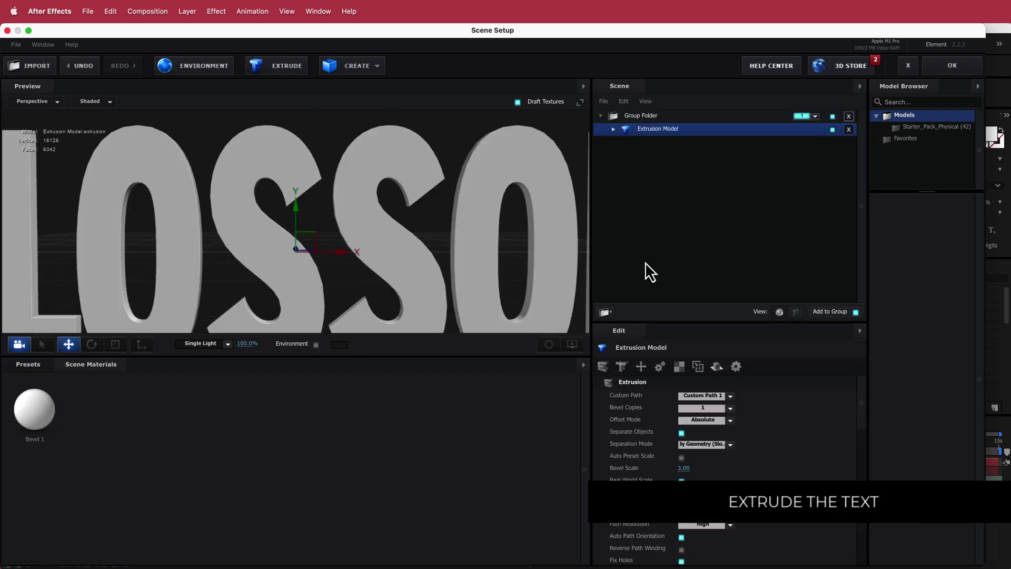
left_click_drag(410, 218, 408, 226)
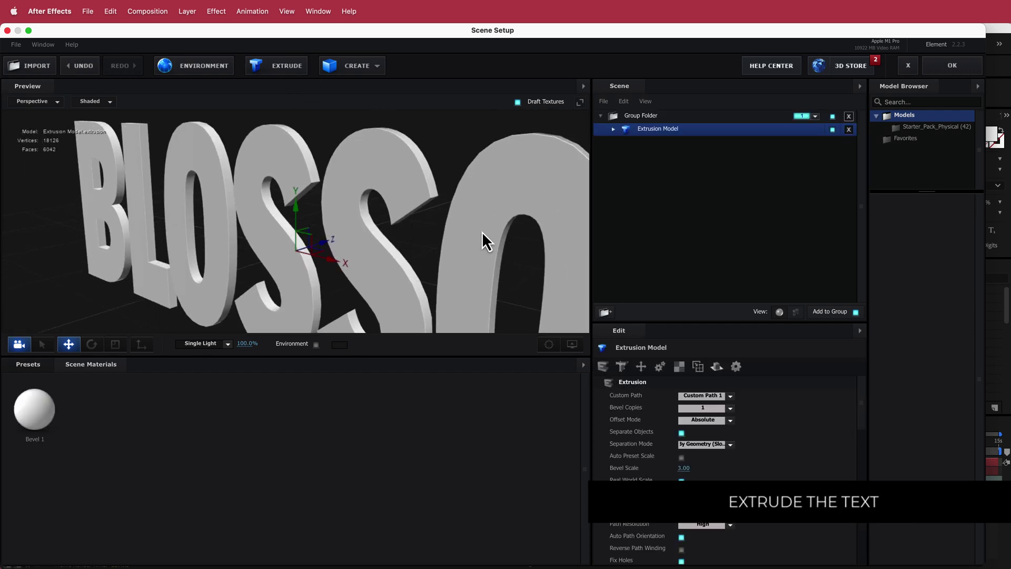
left_click(614, 131)
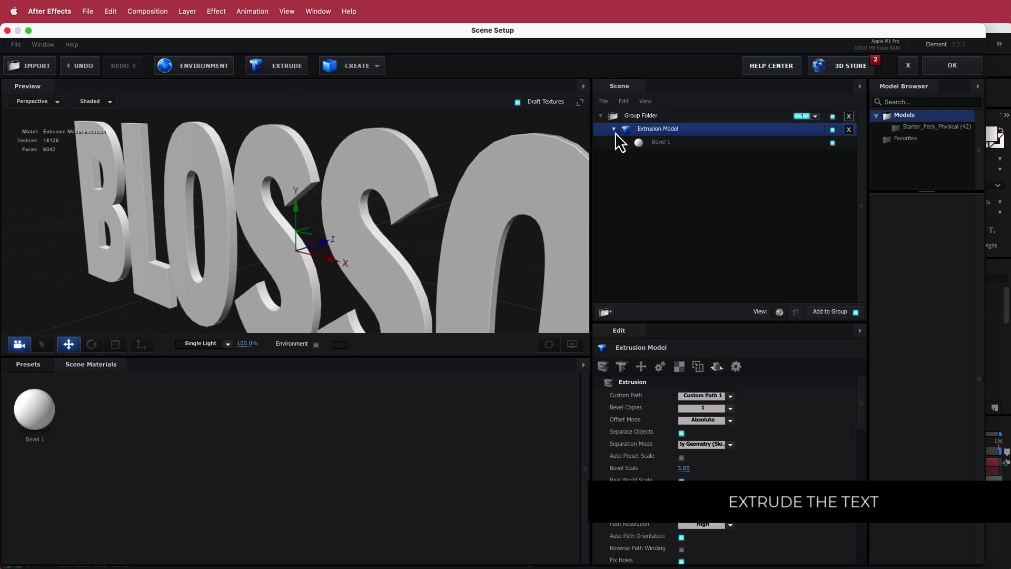
left_click(659, 144)
left_click_drag(685, 396, 715, 410)
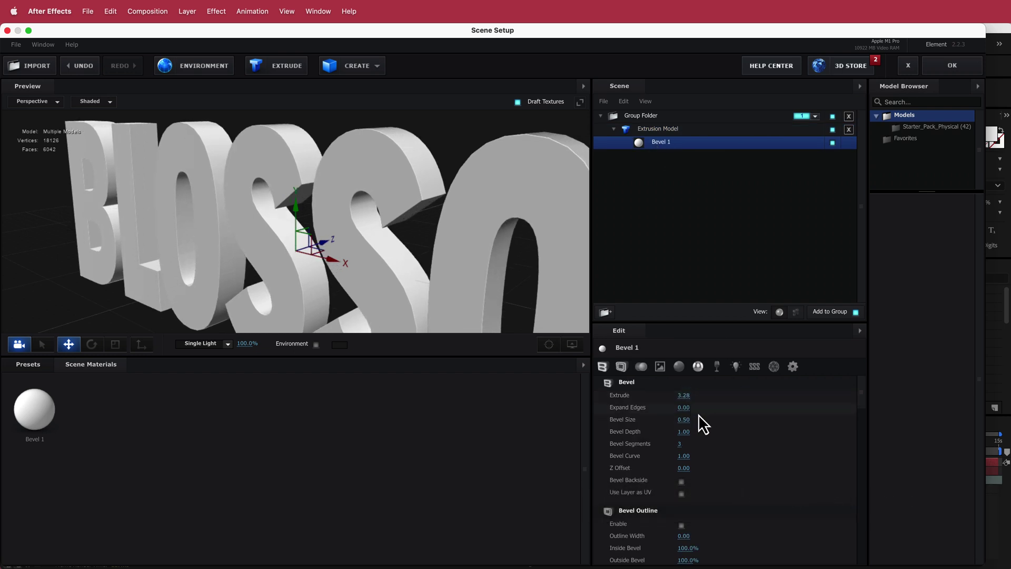
left_click_drag(692, 409, 729, 420)
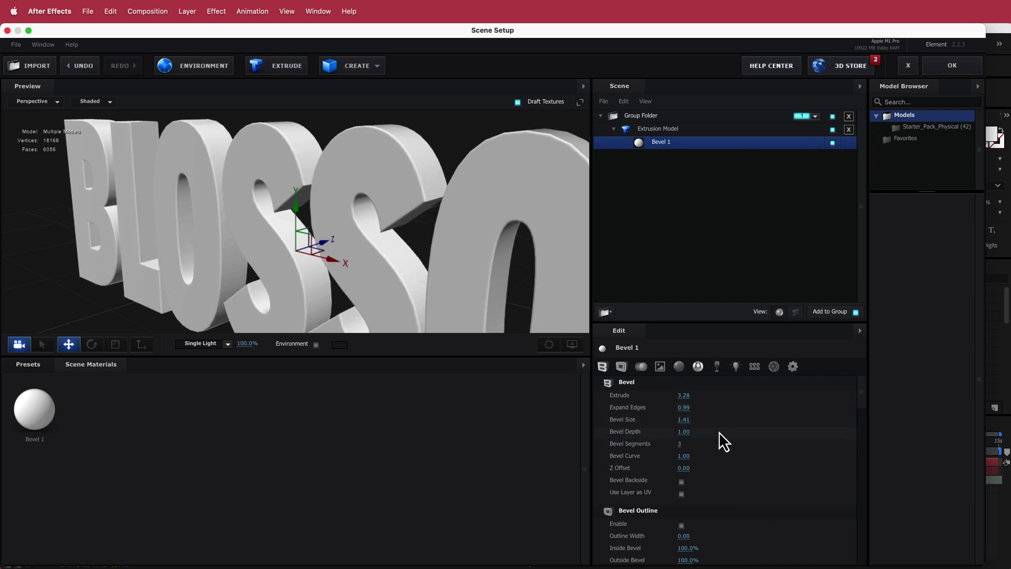
Give the letters the Chrome material from Presets > Materials > Physical
left_click(27, 364)
left_click(45, 414)
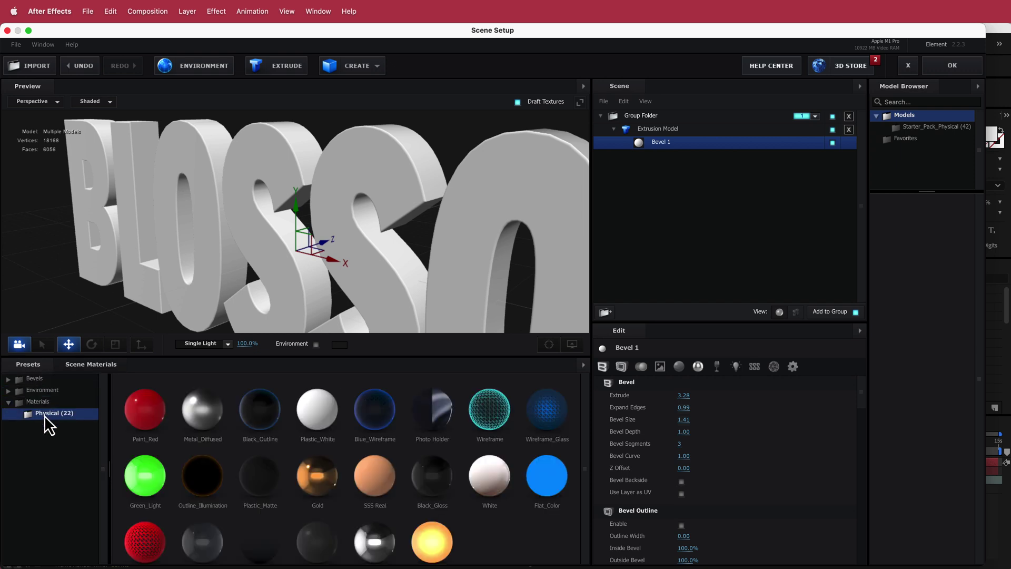
left_click(386, 548)
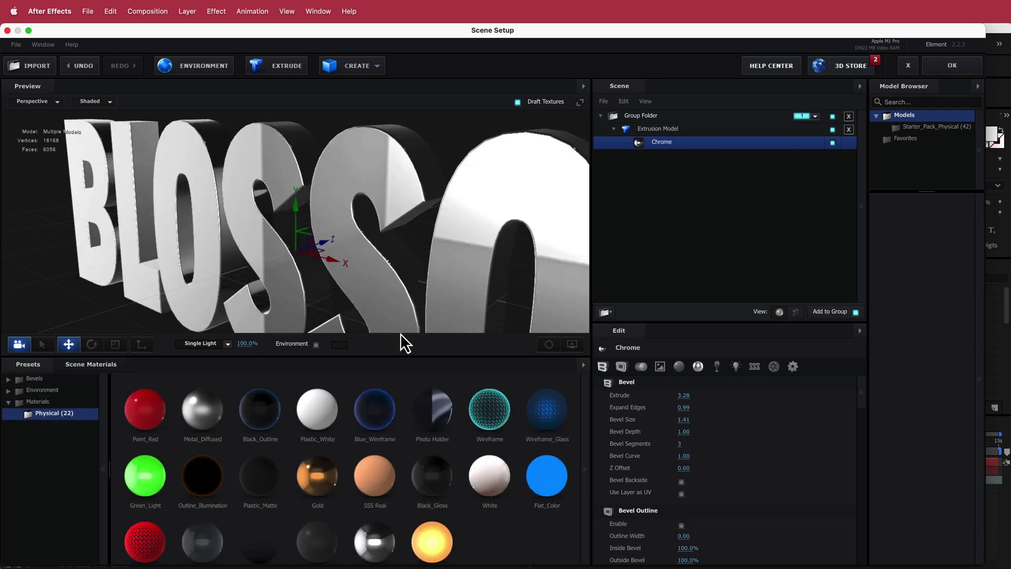
scroll(457, 192, "down", 10)
mouse_move(442, 248)
left_mouse_down()
mouse_move(472, 220)
mouse_move(450, 250)
left_mouse_up()
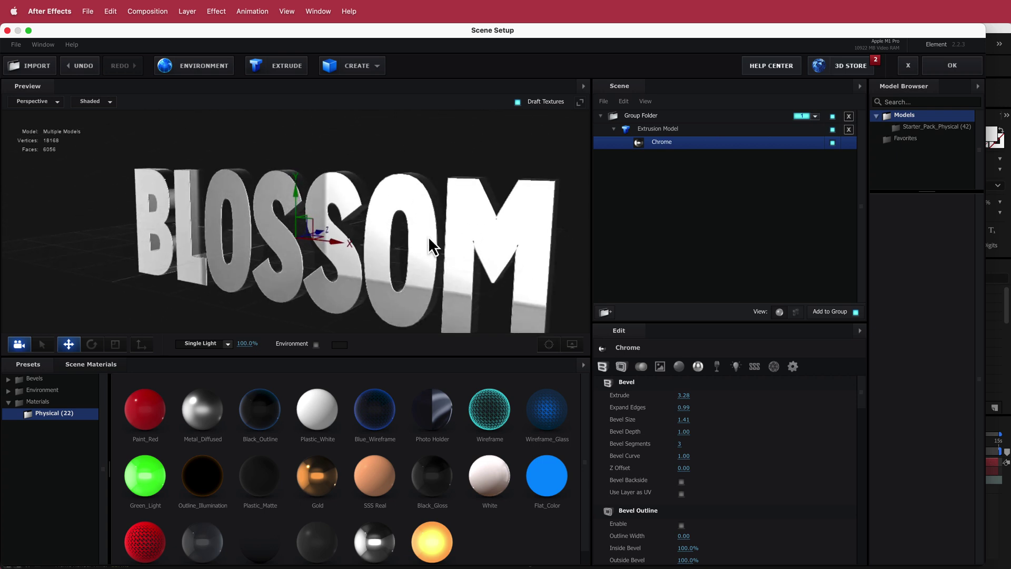
Return to the composition and shrink the 3D BLOSSOM text via Particle Look to fit the frame
left_click(955, 66)
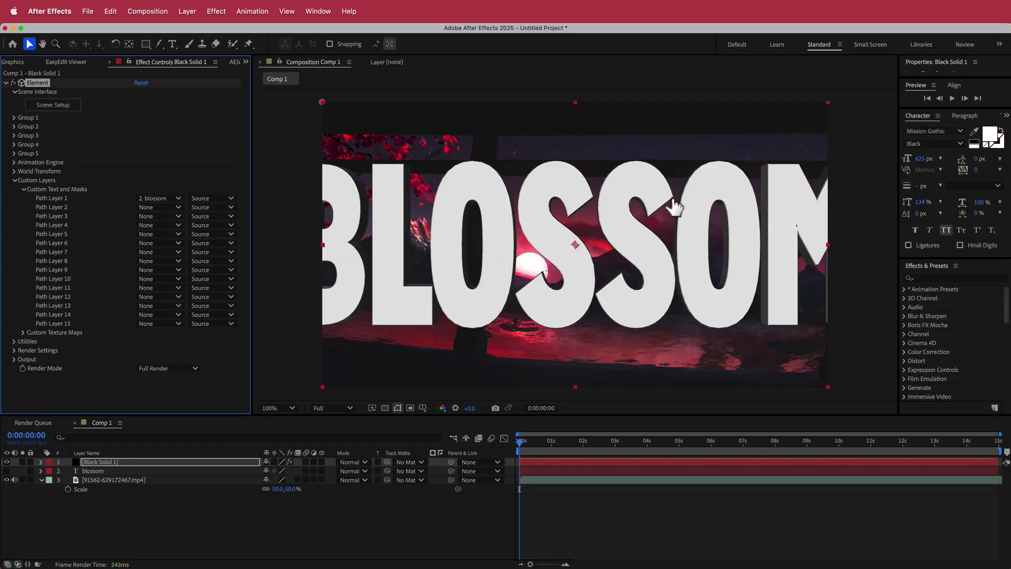
left_click(14, 117)
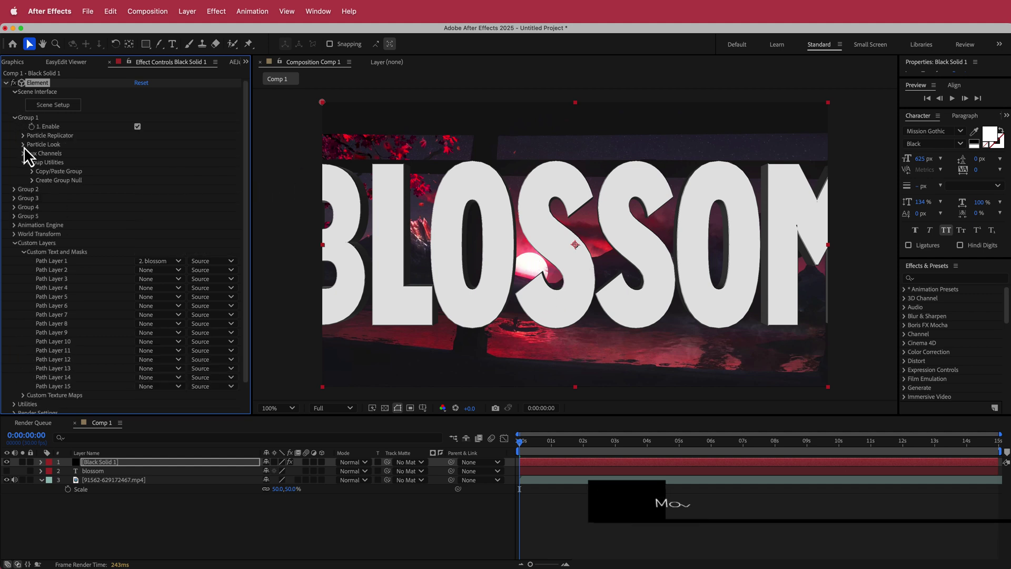
left_click(23, 145)
left_click_drag(143, 155, 117, 154)
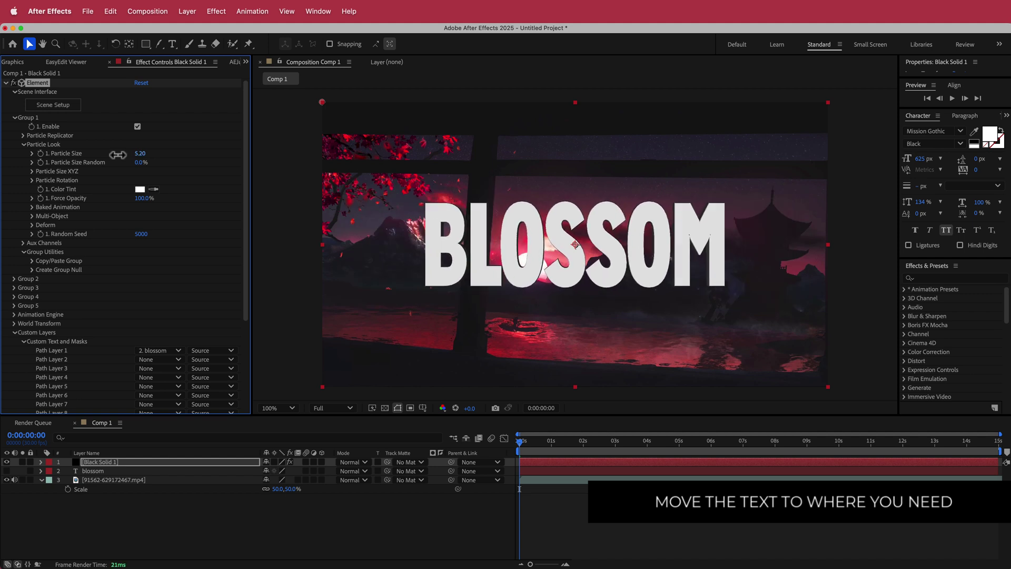
Shift the text right in Particle Replicator and set Y Rotation to about 19°
left_click(24, 136)
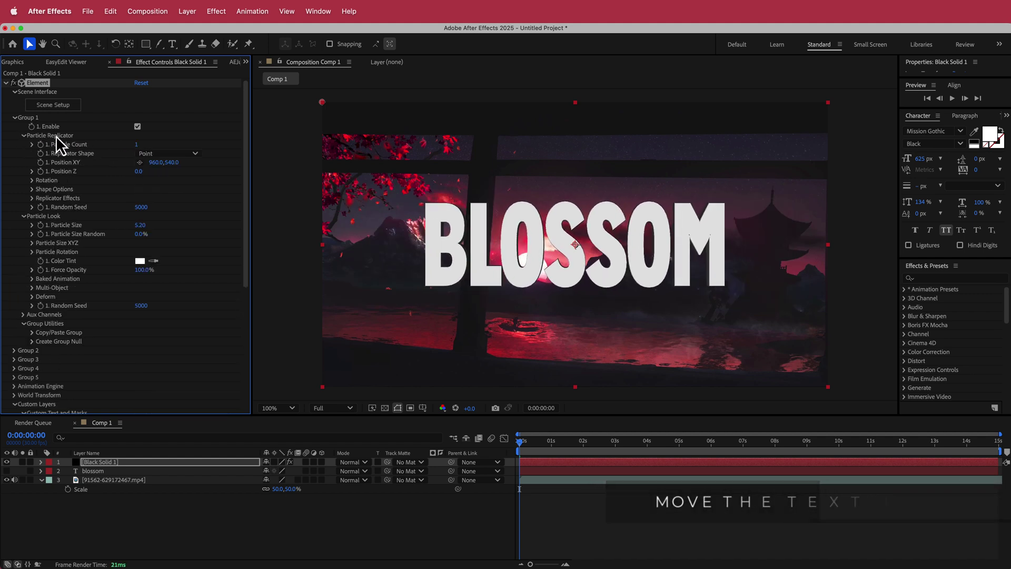
left_click_drag(153, 162, 270, 167)
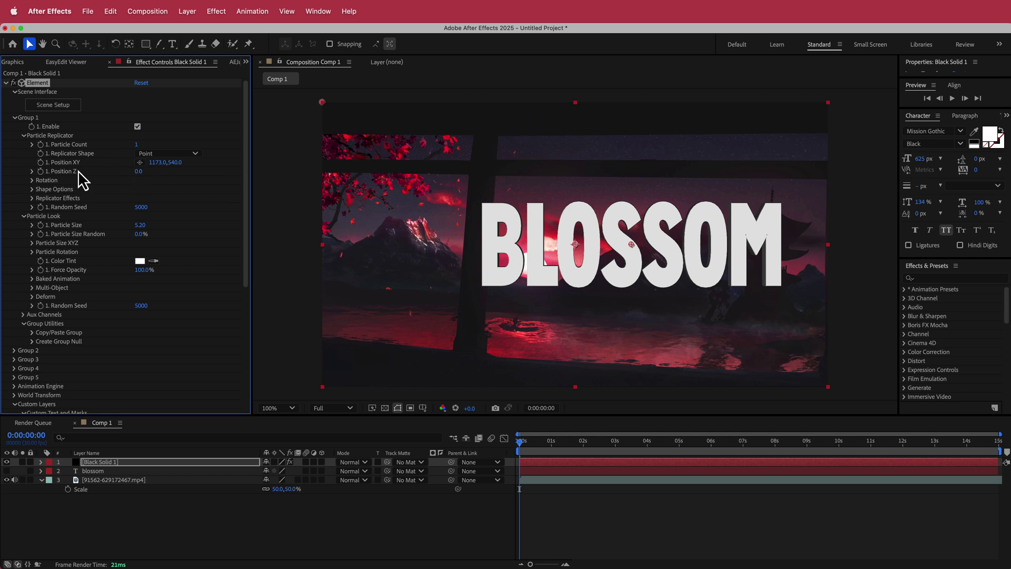
left_click(32, 180)
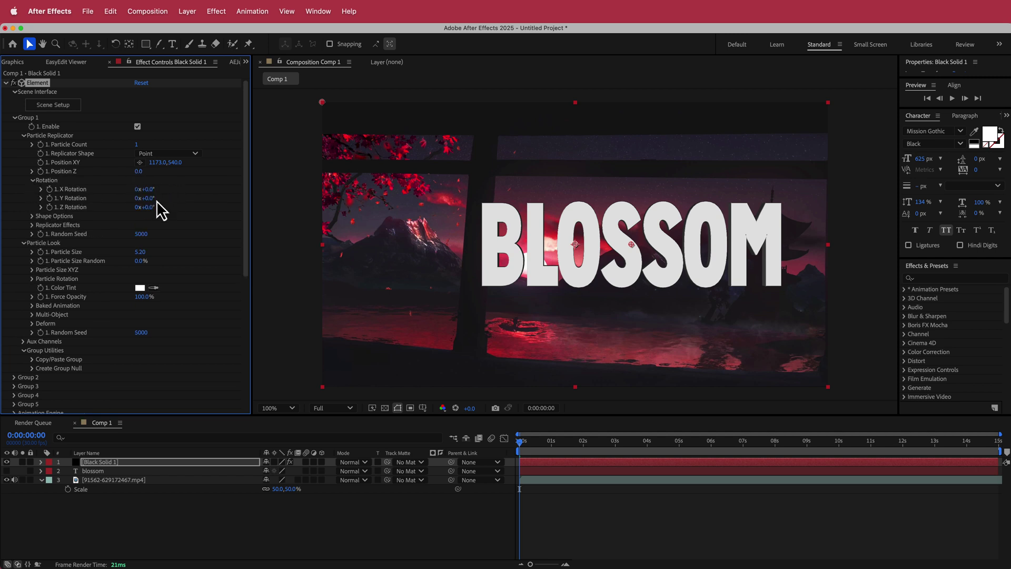
left_click_drag(149, 201, 160, 203)
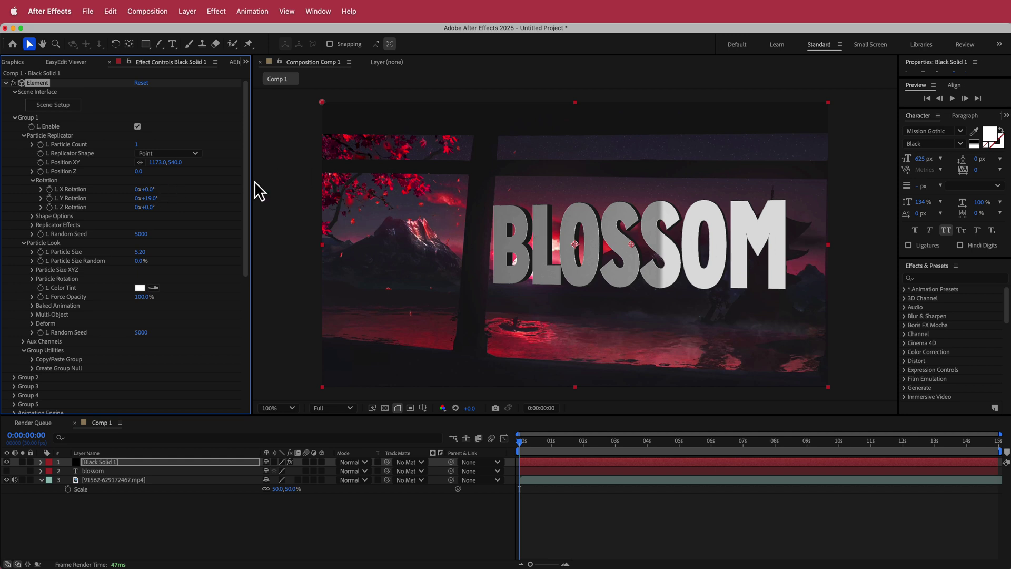
left_click(27, 217)
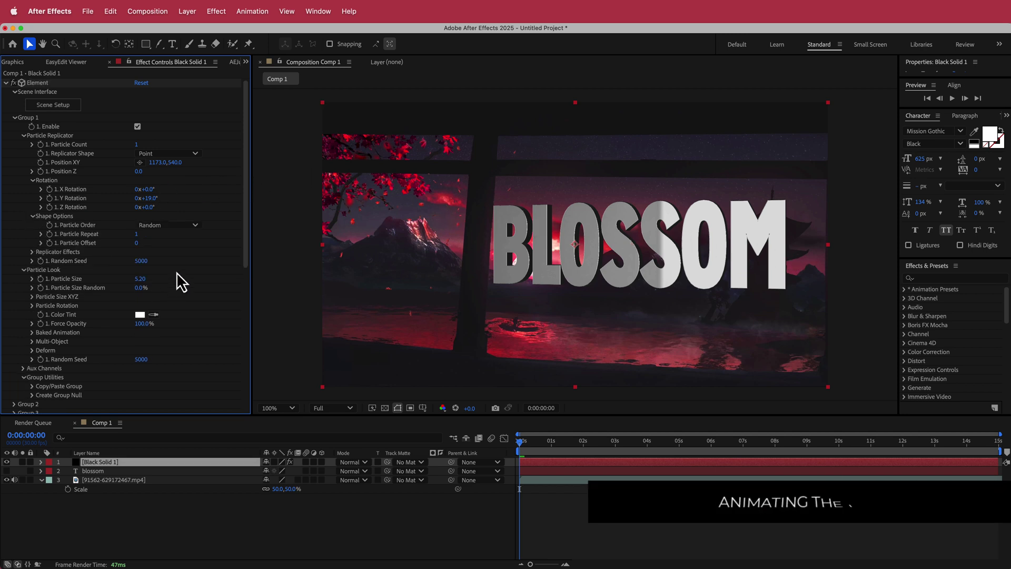
Enable Multi-Object so each letter is separate, with Rotation Random Multi around 4°
left_click_drag(246, 224, 247, 270)
scroll(169, 229, "up", 3)
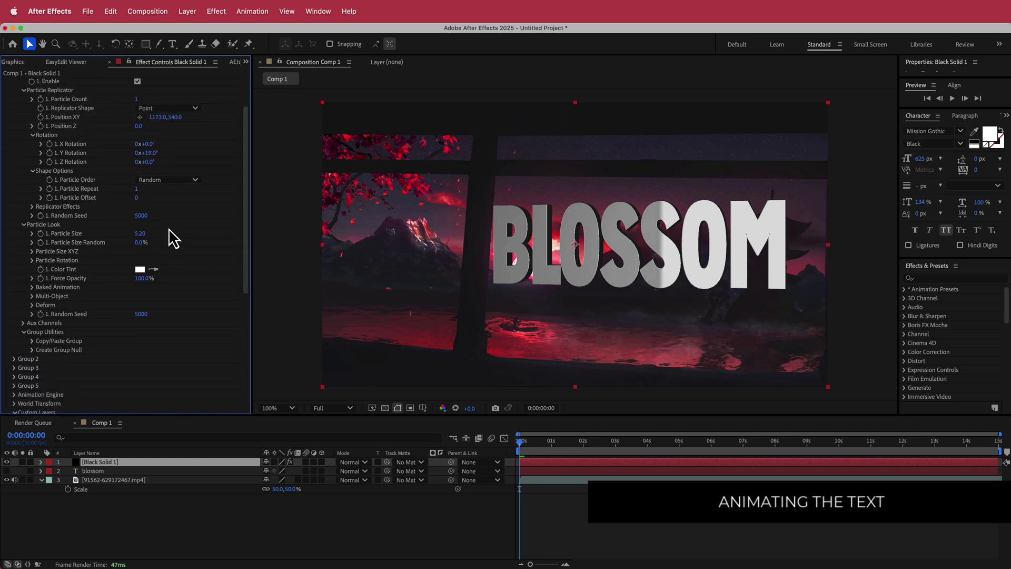
left_click(32, 296)
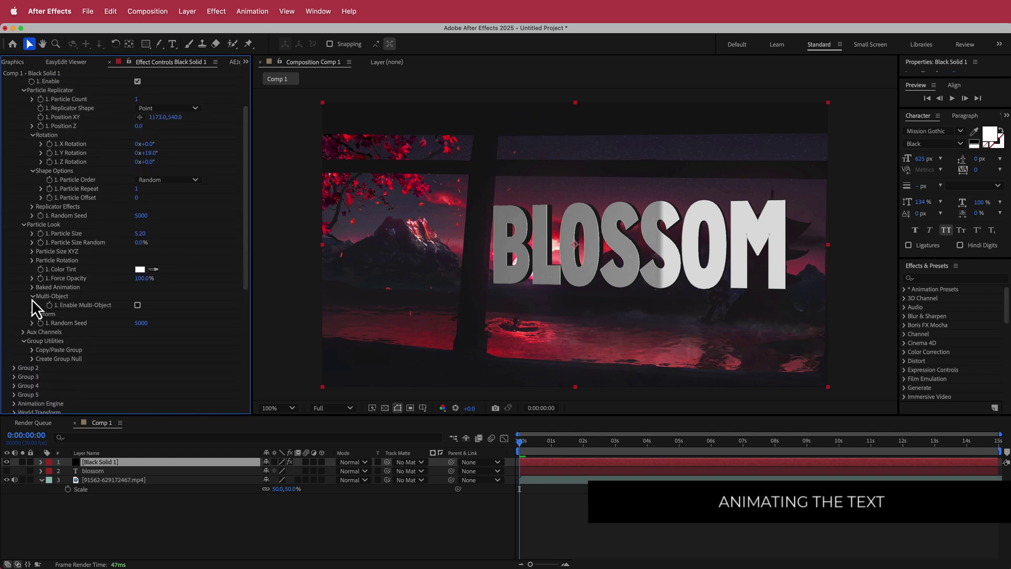
left_click(138, 305)
scroll(140, 316, "down", 8)
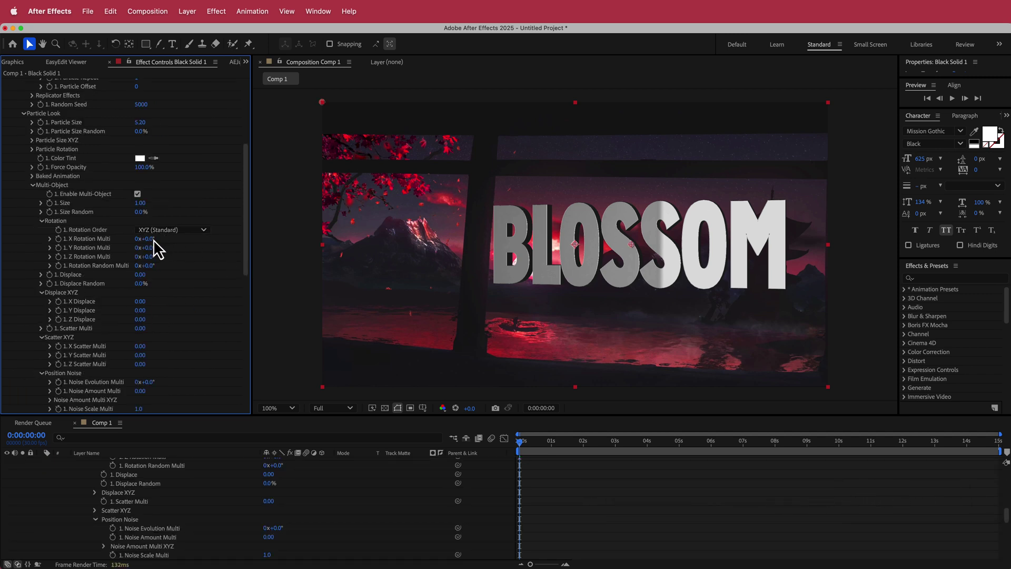
left_click_drag(150, 241, 147, 268)
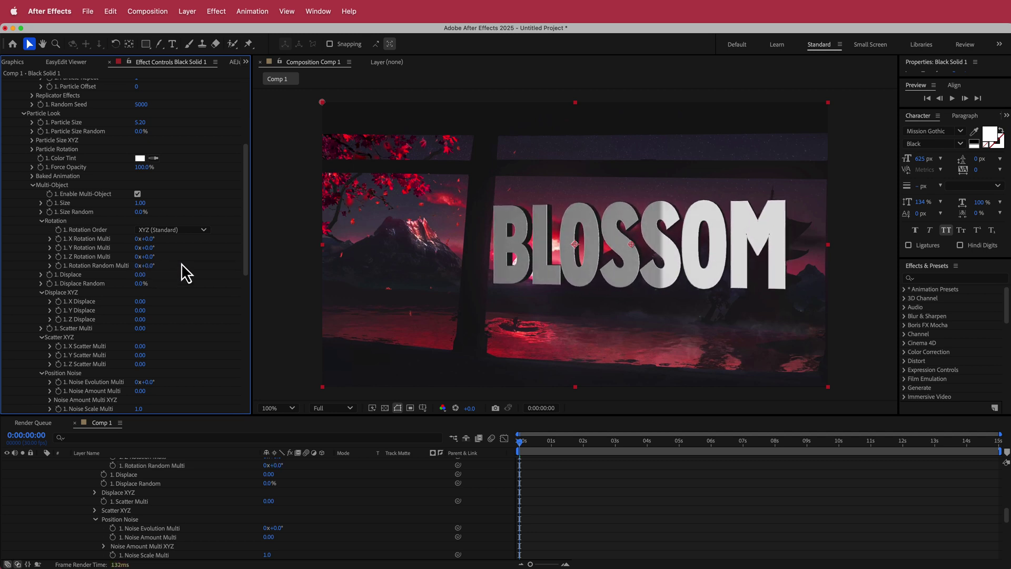
Add a wiggle(0.5,15) expression to Rotation Random Multi, set Displace X to 0.11, and try Scatter Multi
left_click(61, 268, "alt")
type("wiggle(0.5")
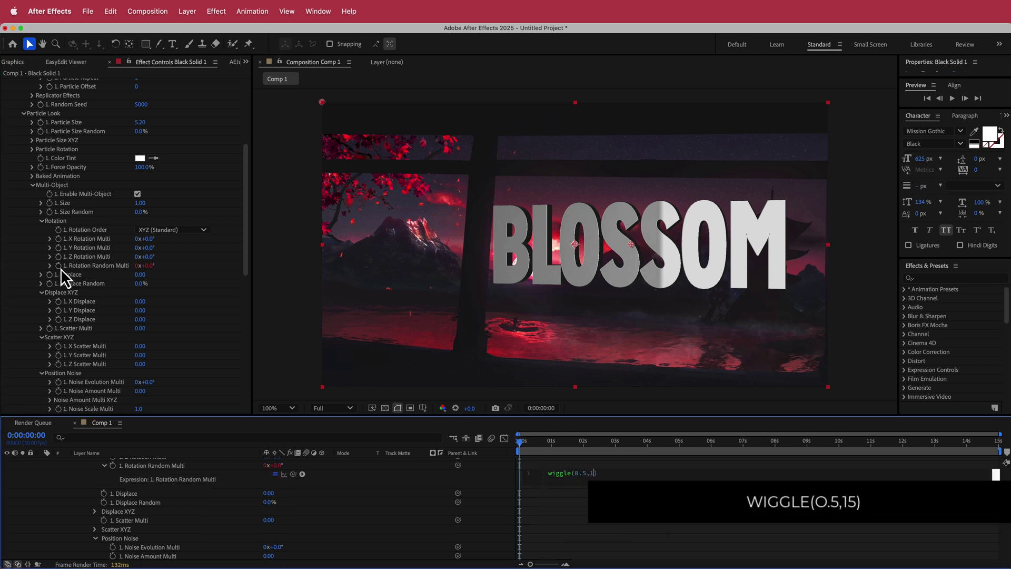
type(",15")
left_click_drag(521, 446, 412, 409)
left_click_drag(141, 304, 145, 303)
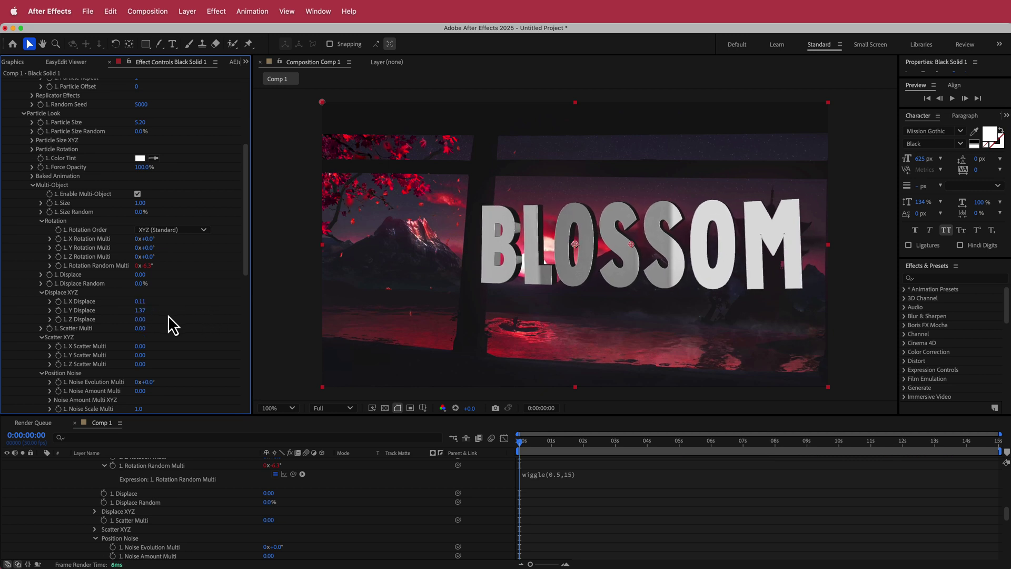
left_click_drag(141, 329, 167, 332)
Keyframe the Animation Engine's Animation at 100% at 0s and 0% at 1s
left_click_drag(248, 204, 241, 374)
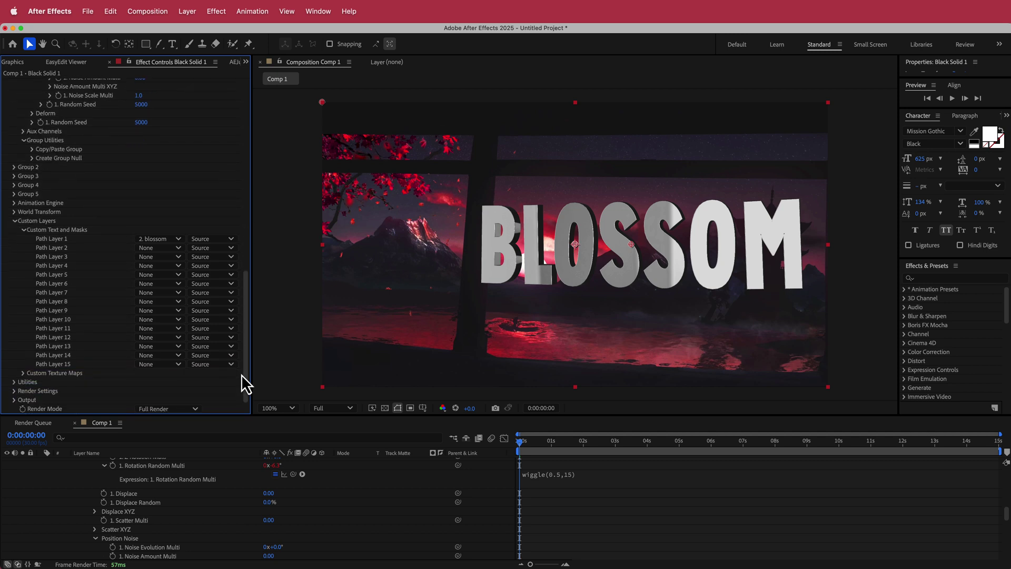
left_click(14, 204)
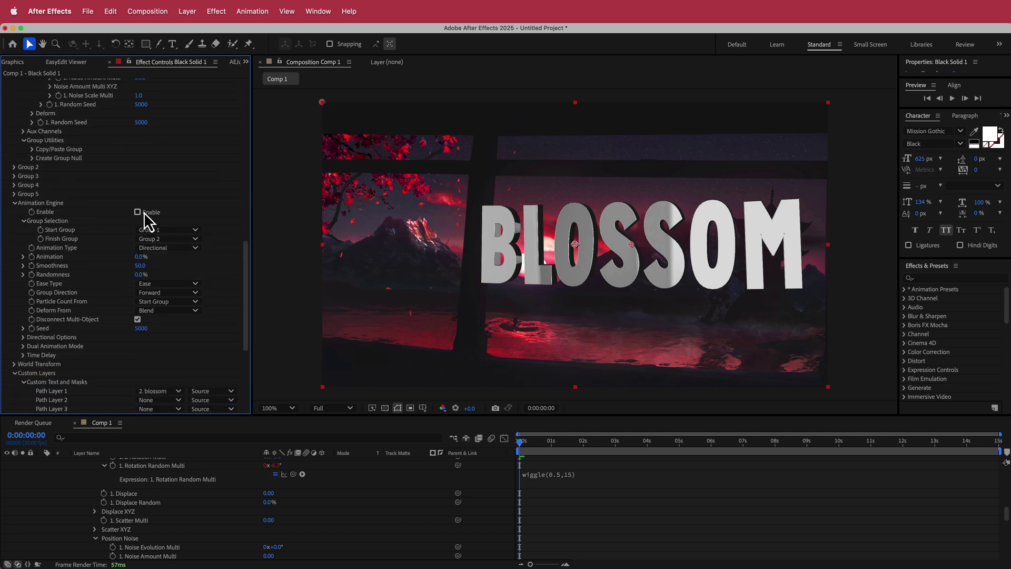
key("s")
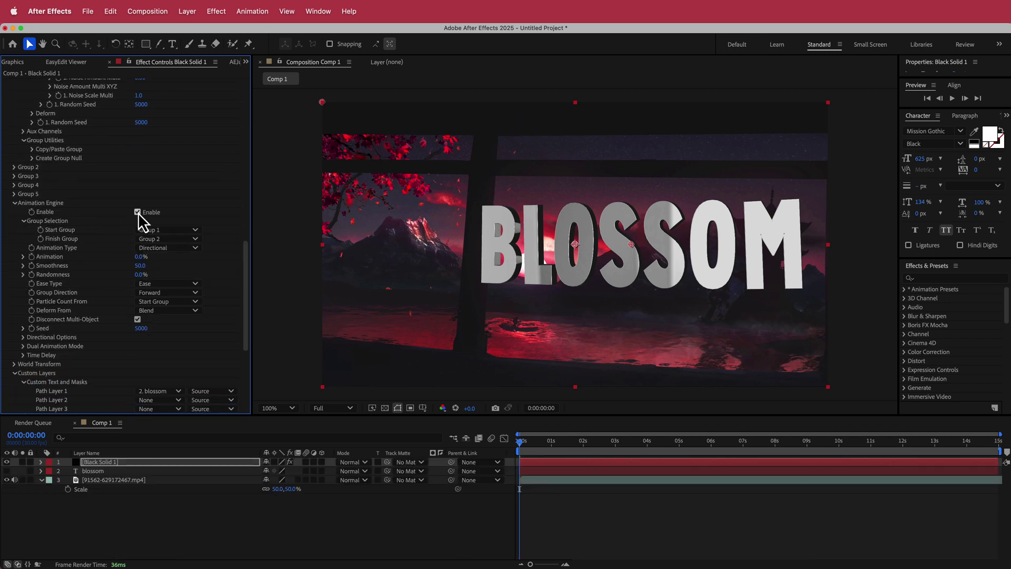
left_click(32, 257)
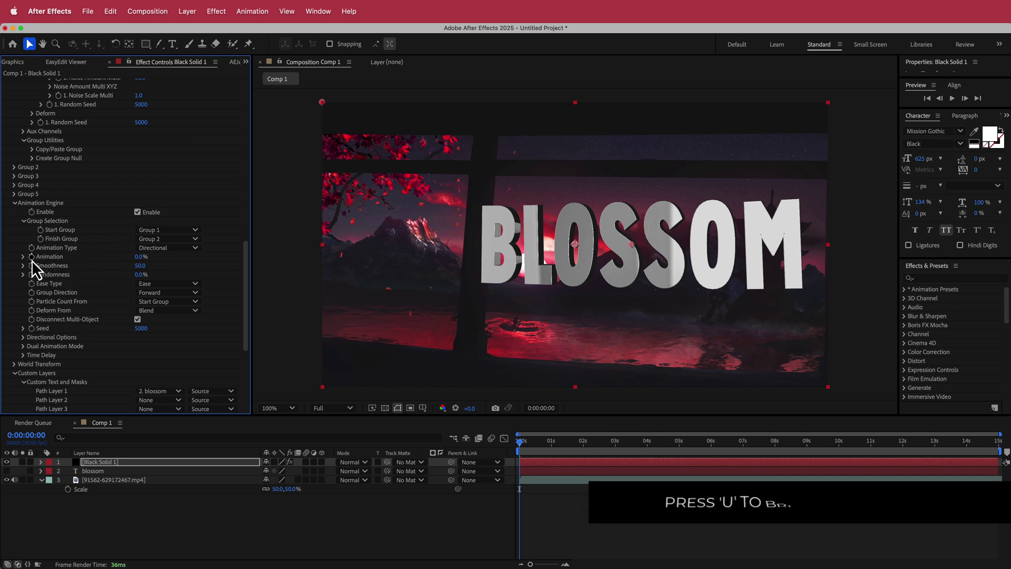
key("u")
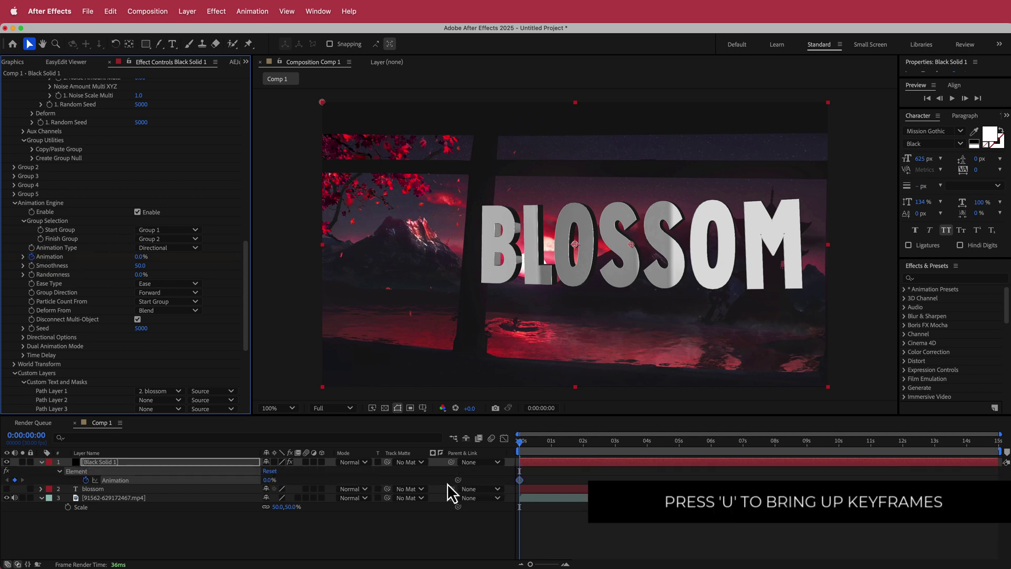
left_click(138, 257)
key("Return")
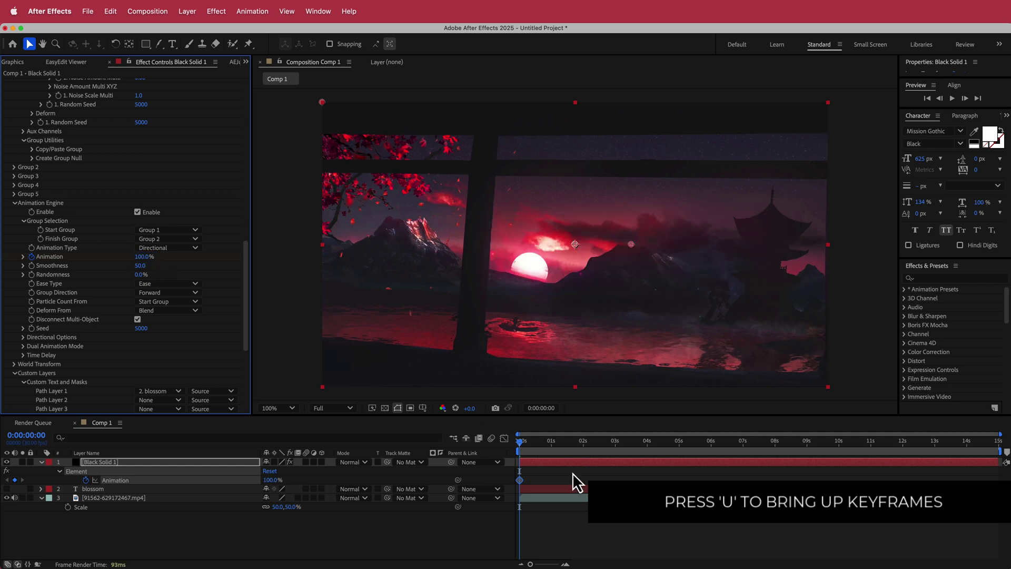
left_click(550, 443)
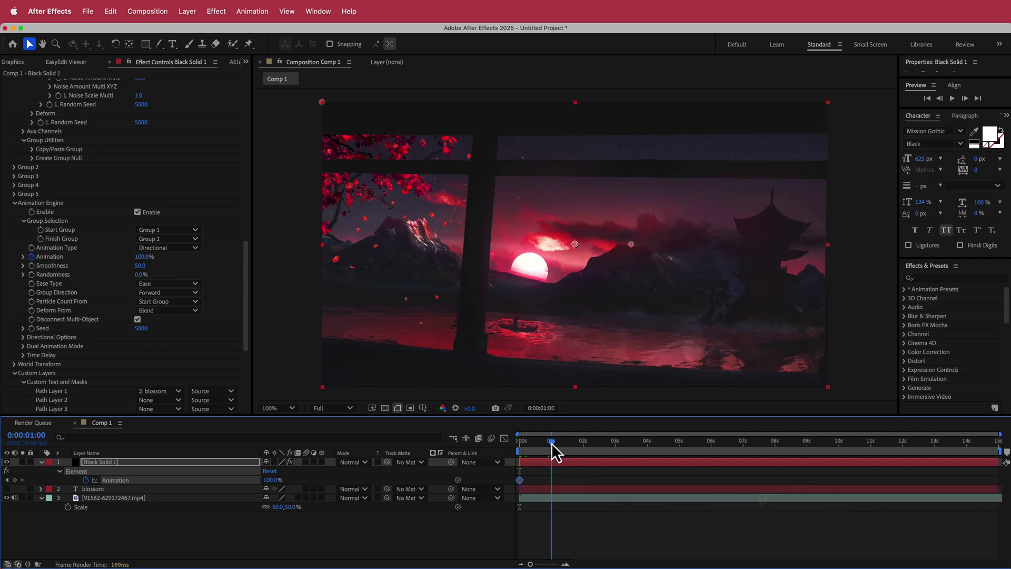
left_click(142, 258)
key("Return")
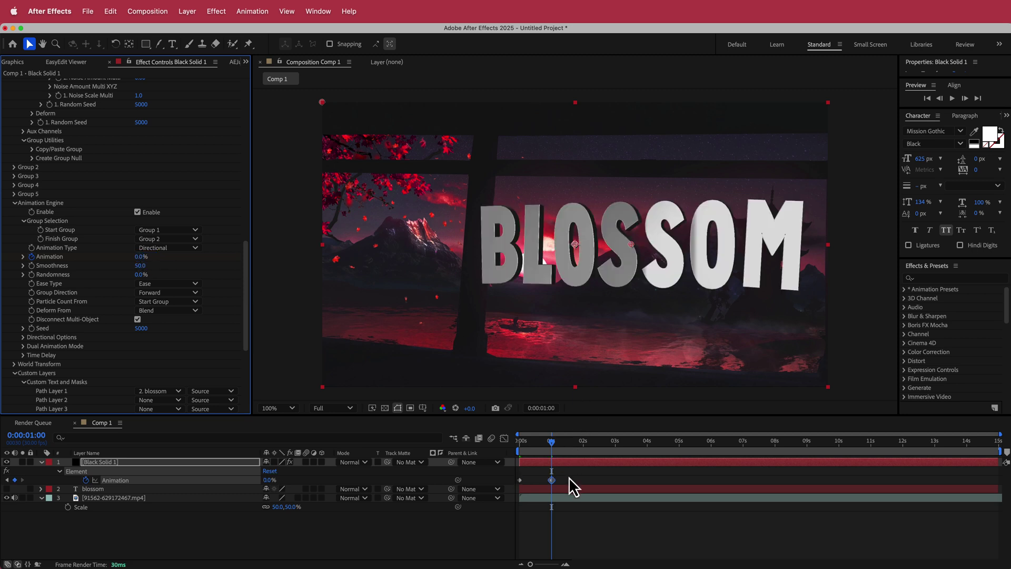
Add Animation keyframes of 0% at 14s and 100% at the end, then select all four
left_click_drag(555, 445, 970, 445)
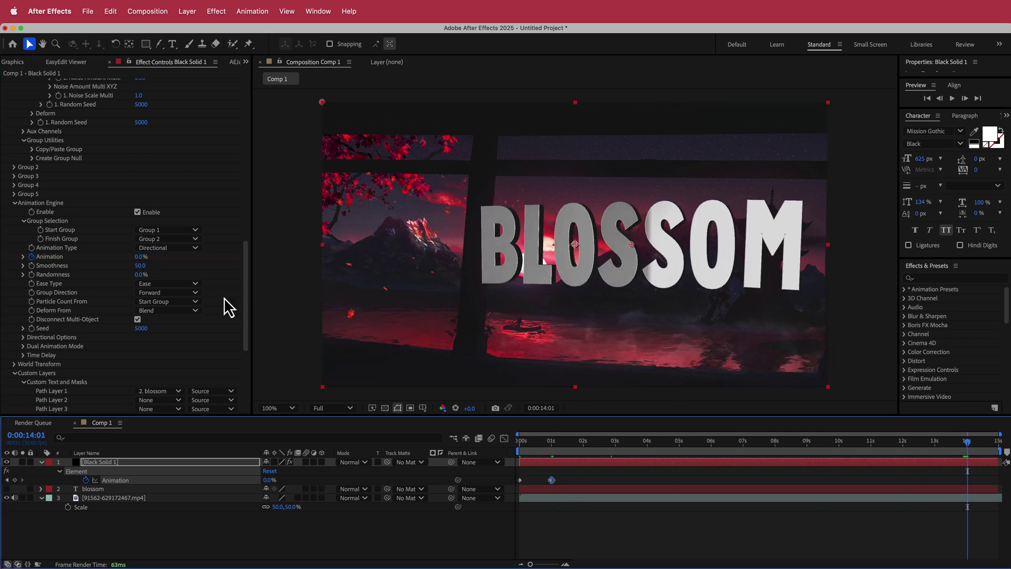
left_click(141, 260)
type("0")
left_click_drag(142, 264, 141, 260)
left_click(139, 258)
key("Return")
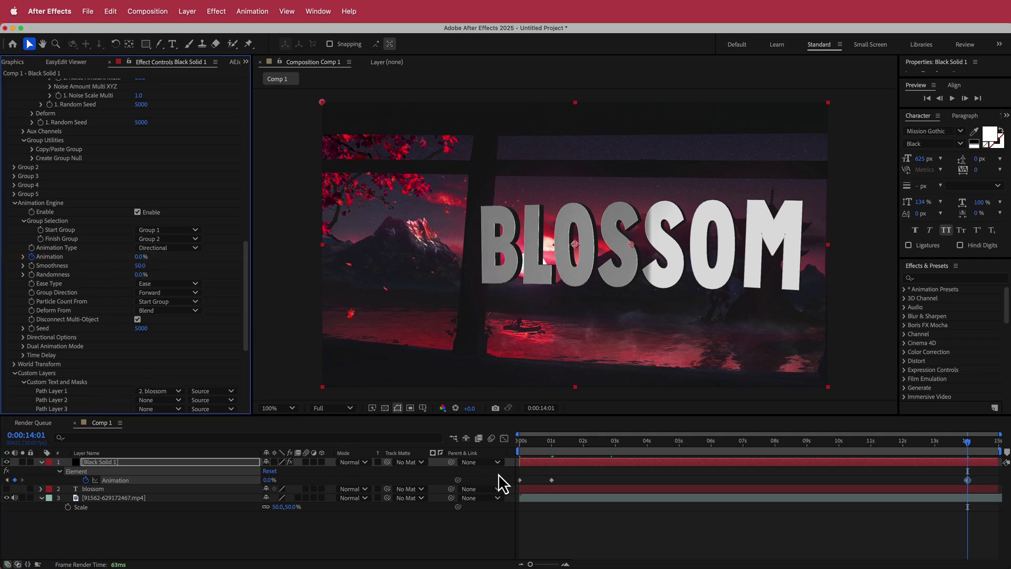
left_click(521, 480)
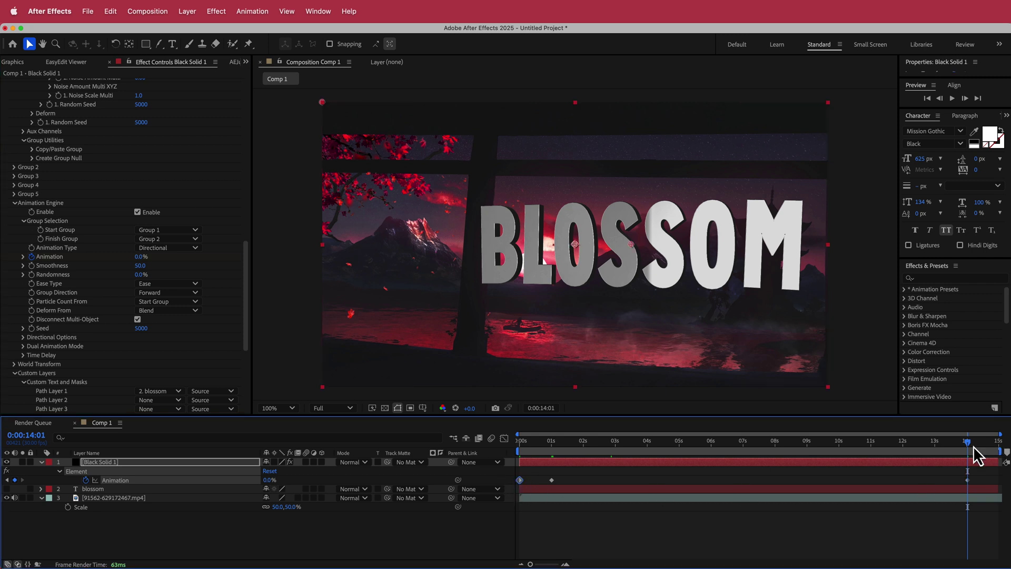
left_click_drag(969, 443, 519, 485)
key("ctrl+v")
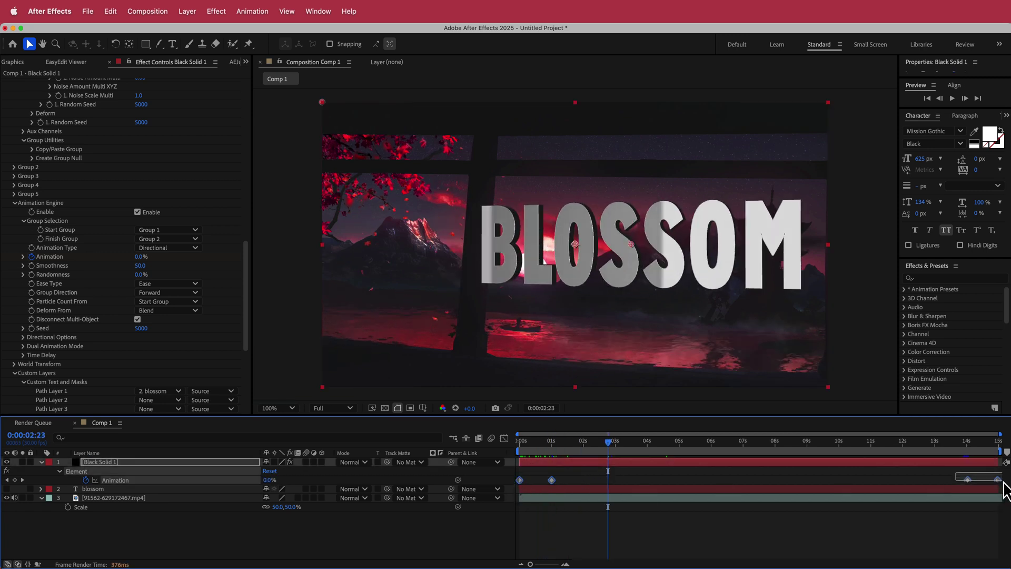
left_click_drag(1004, 482, 940, 478)
Apply Easy Ease to the four Animation keyframes and reshape their speed curve in the Graph Editor
left_click(262, 12)
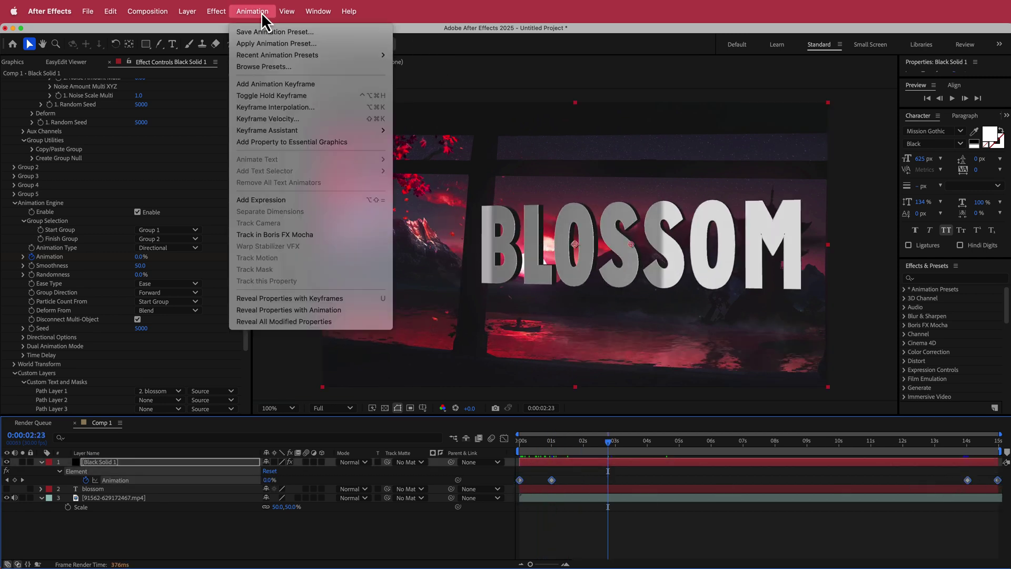
mouse_move(307, 129)
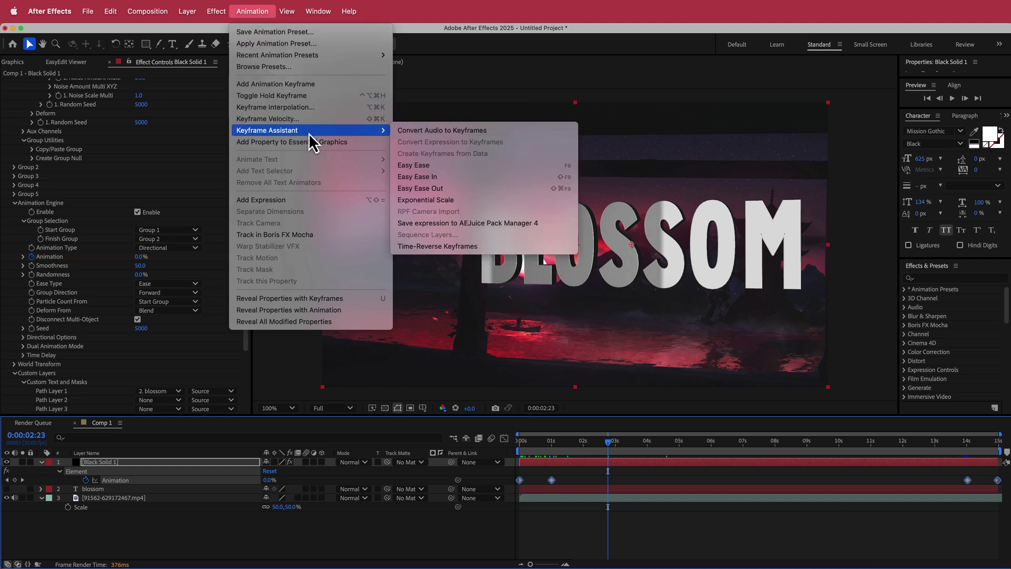
left_click(437, 166)
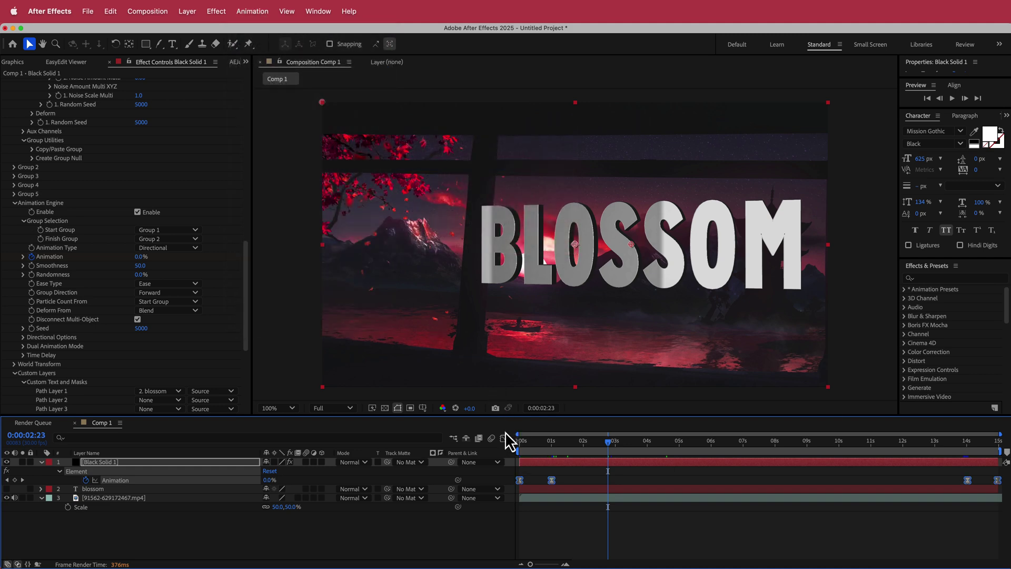
left_click(504, 438)
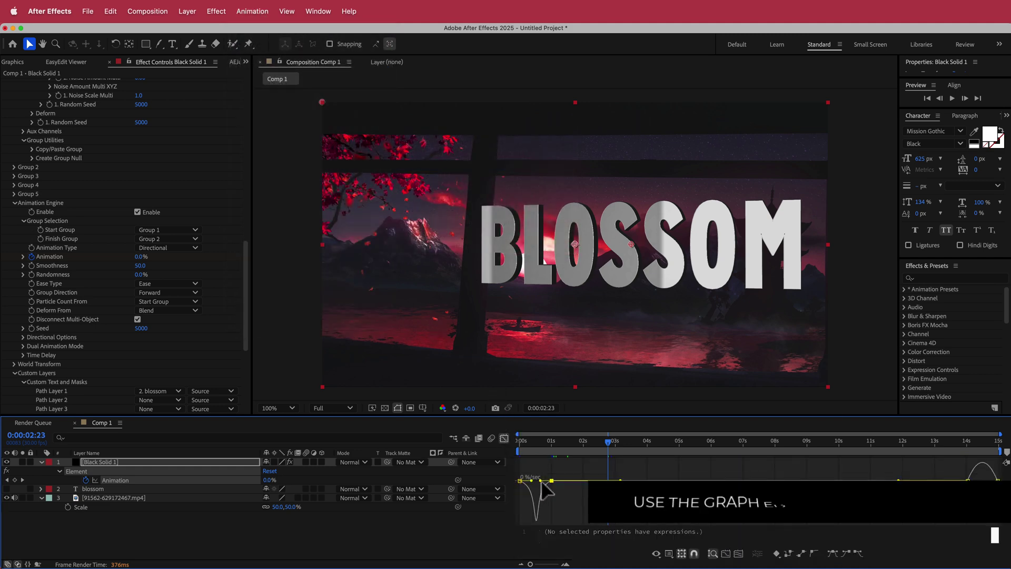
key("ctrl+a")
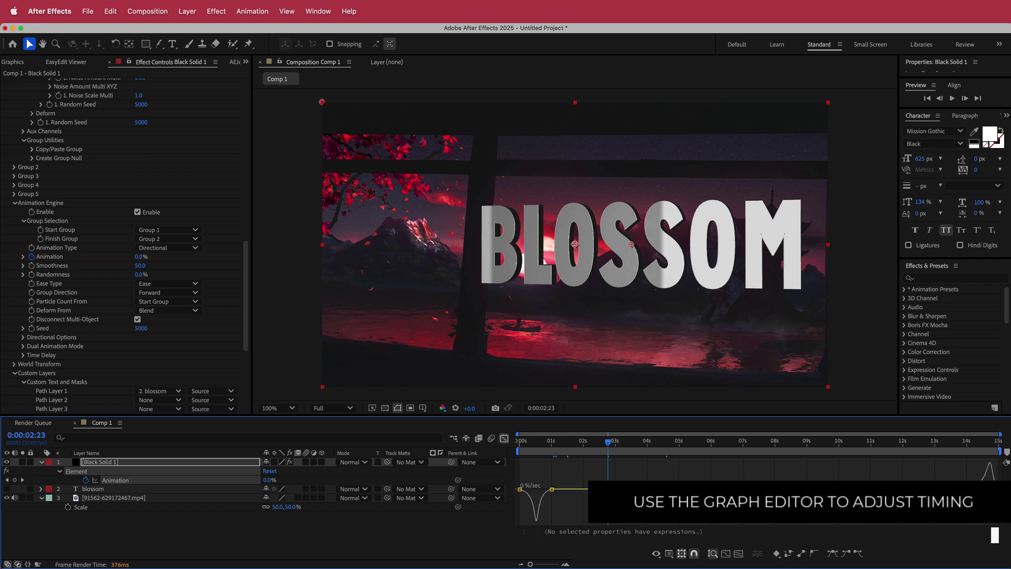
left_click(634, 467)
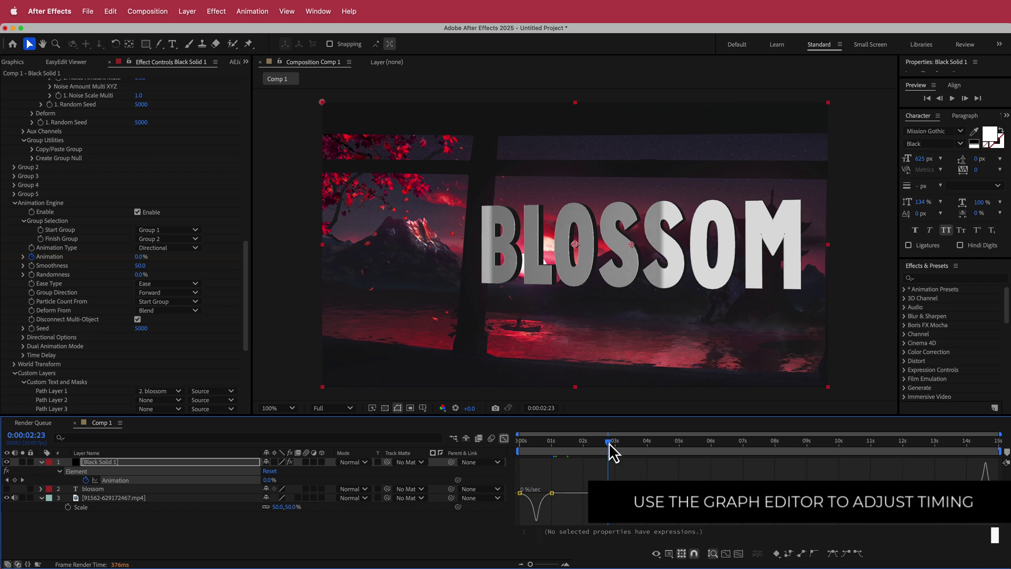
left_click_drag(606, 443, 550, 445)
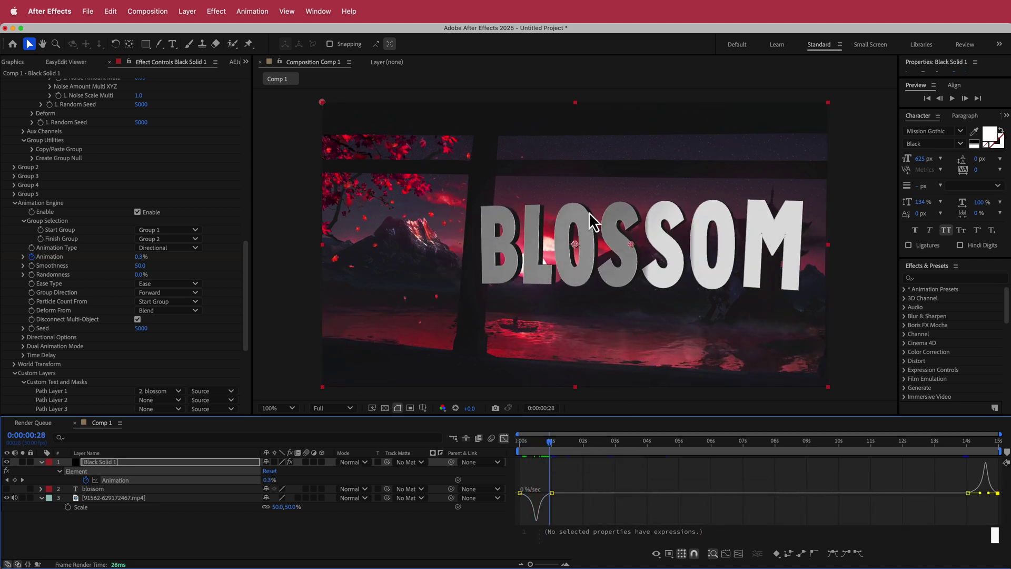
Set Custom Texture Maps Layer 1 to the 91562-629172467.mp4 sunset clip
left_click_drag(247, 266, 251, 315)
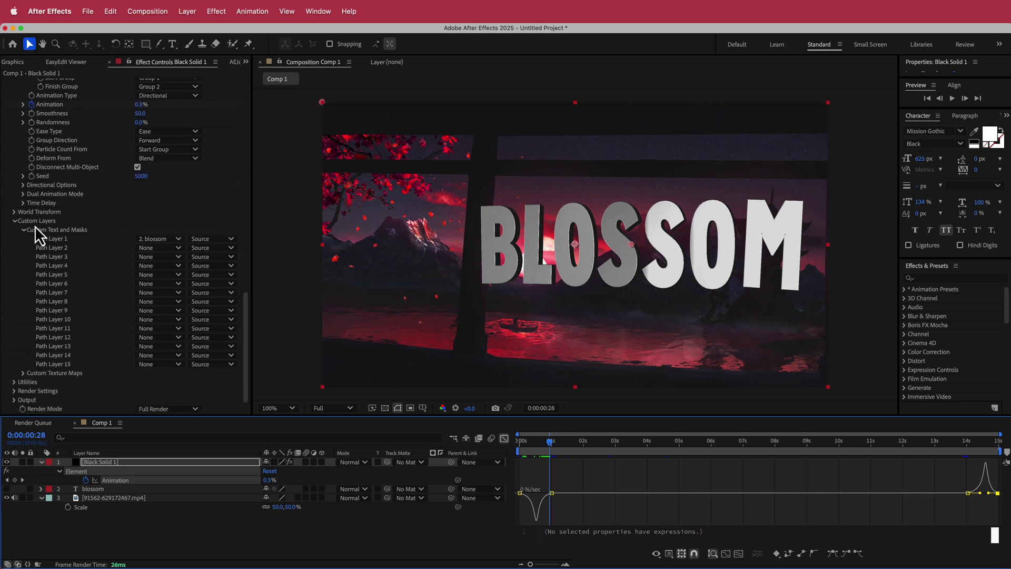
left_click(23, 374)
left_click(23, 374)
left_click(151, 230)
left_click(188, 284)
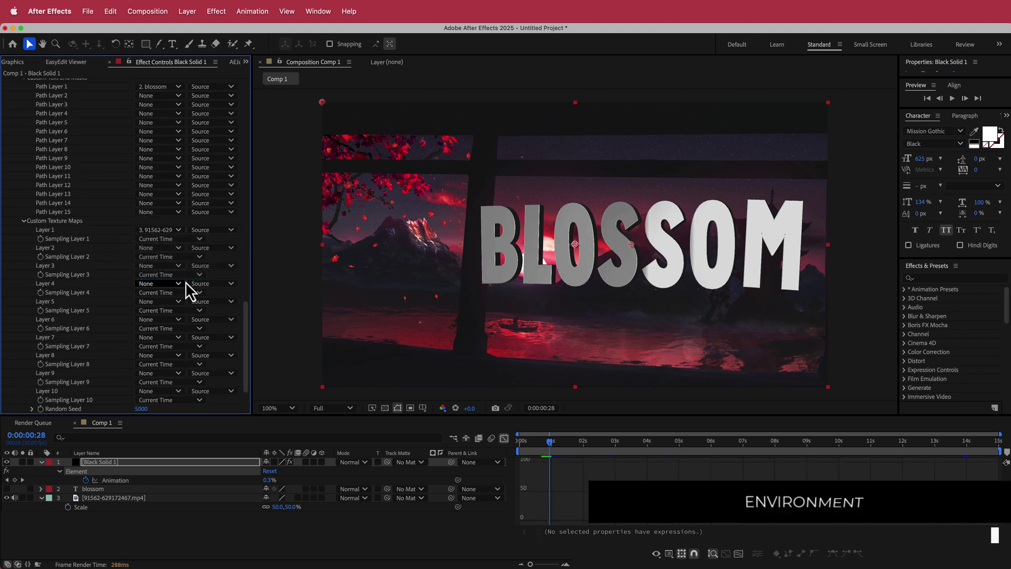
left_click(504, 438)
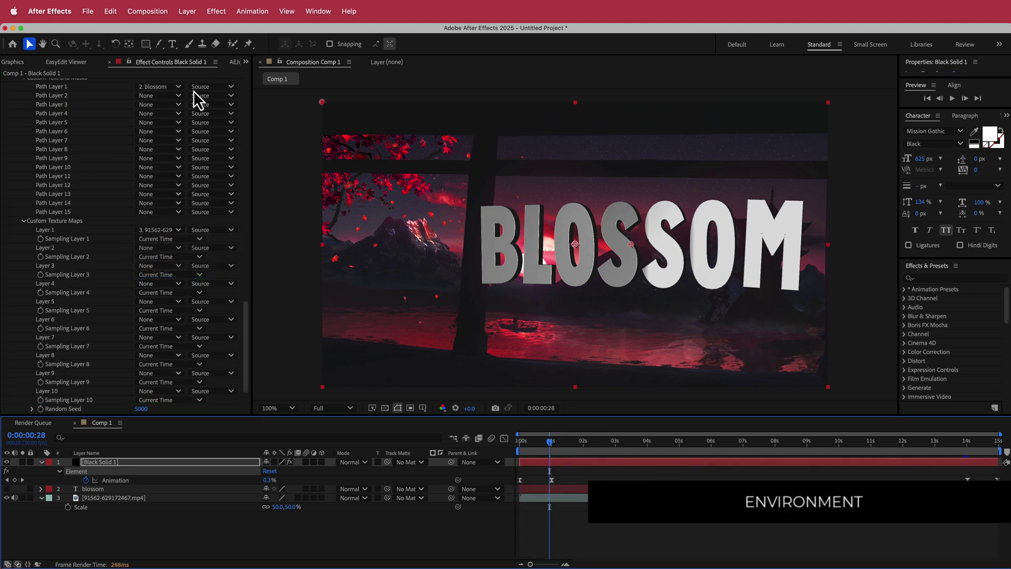
scroll(117, 182, "up", 20)
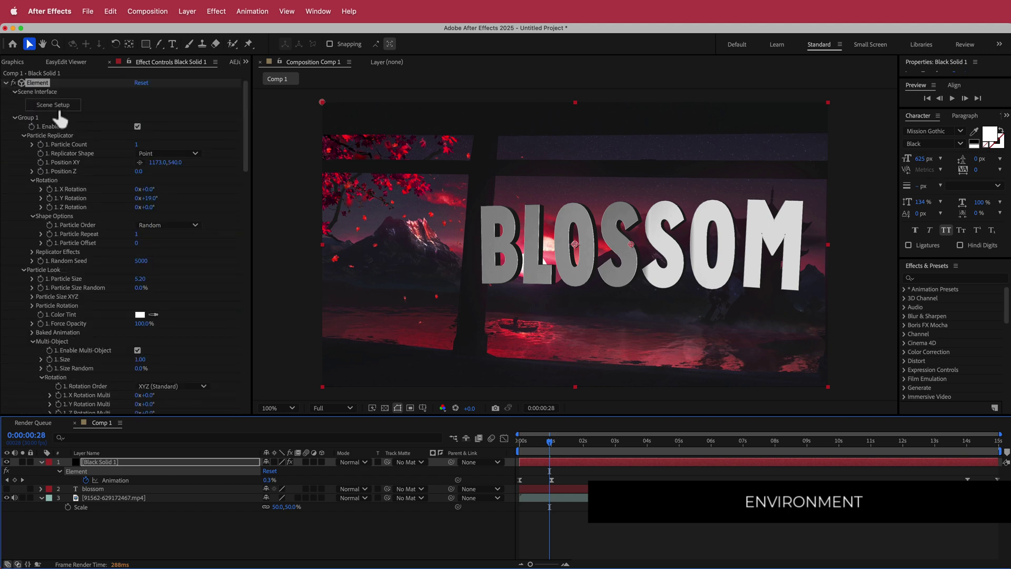
In Element 3D Scene Setup, load Custom Layer 1 as the Chrome material's Environment texture and apply
left_click(60, 107)
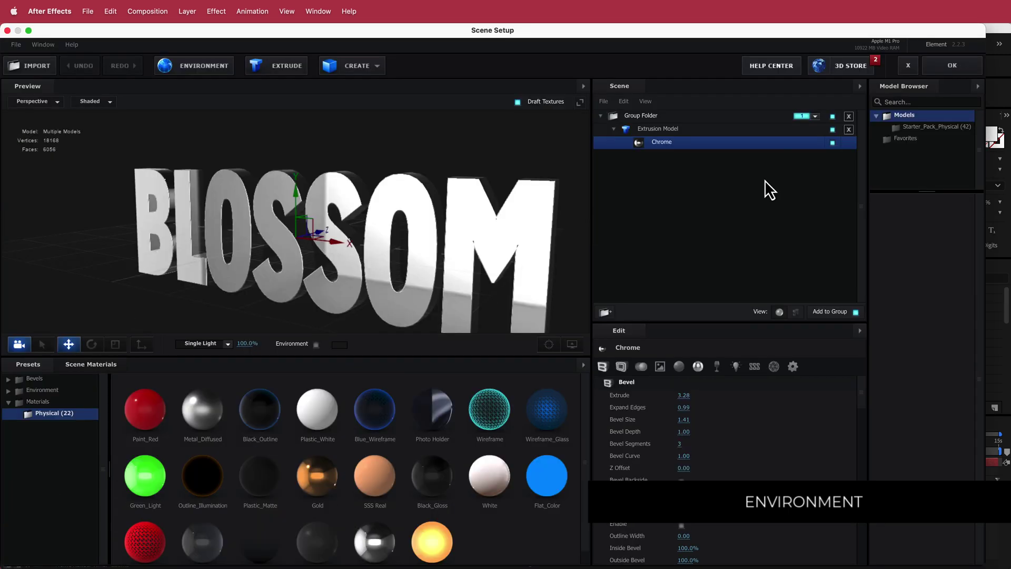
scroll(769, 458, "down", 6)
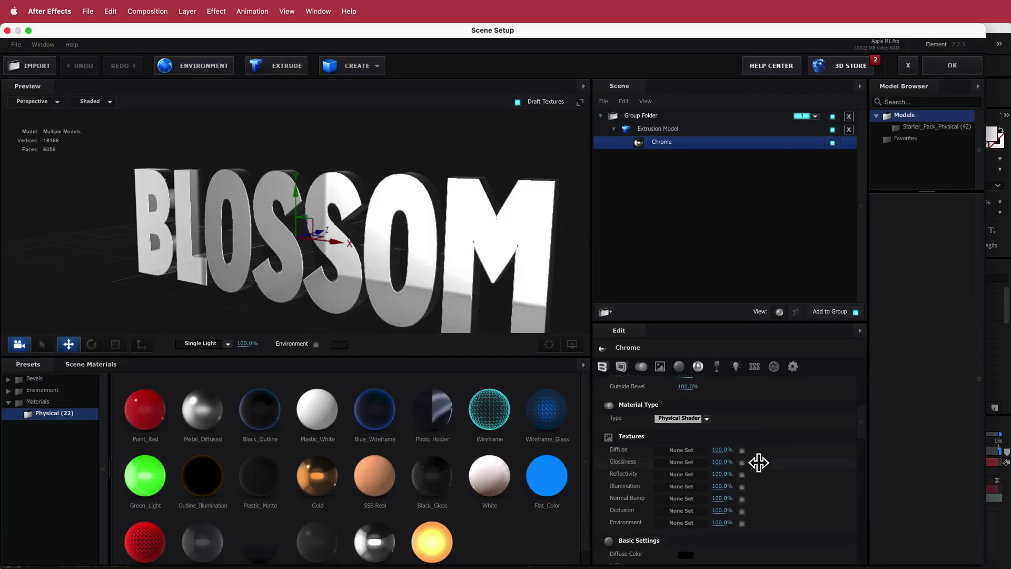
left_click(685, 523)
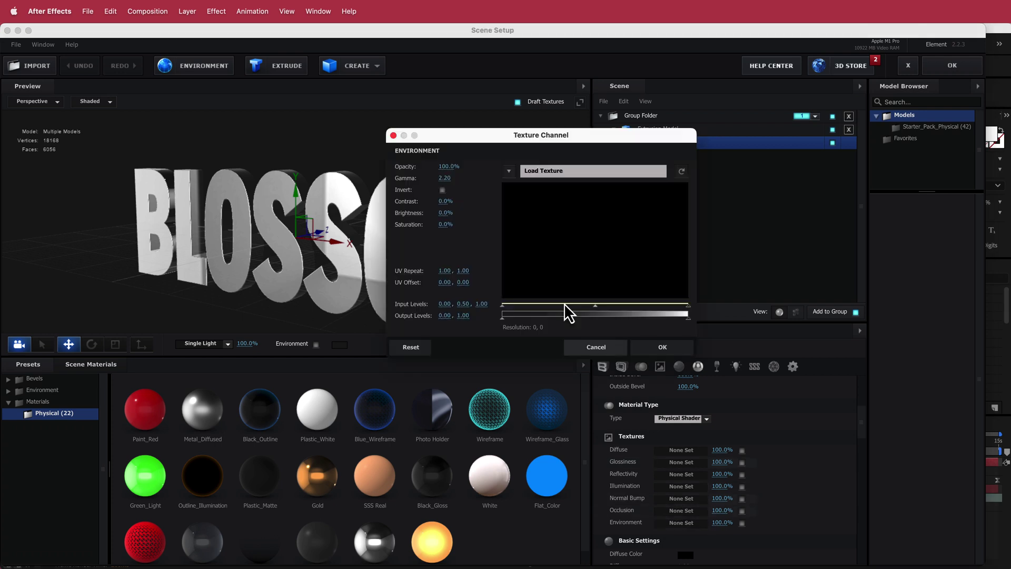
left_click(509, 171)
left_click(533, 189)
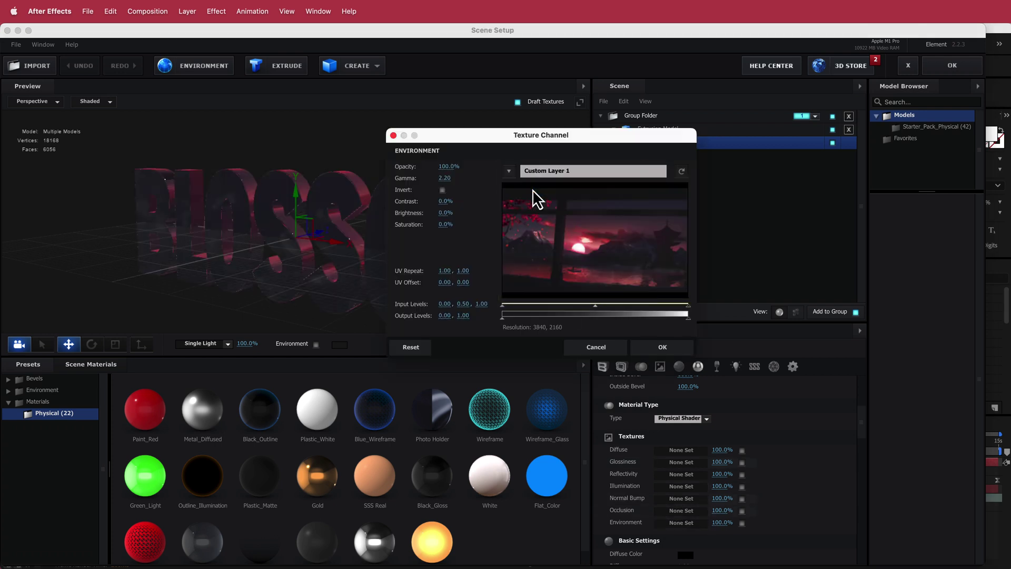
left_click(653, 350)
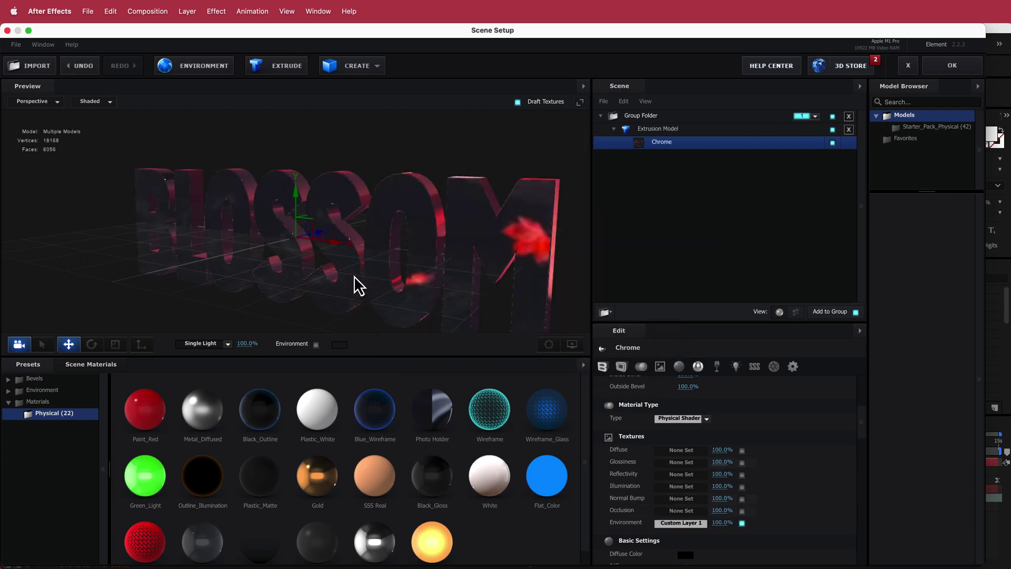
left_click(953, 66)
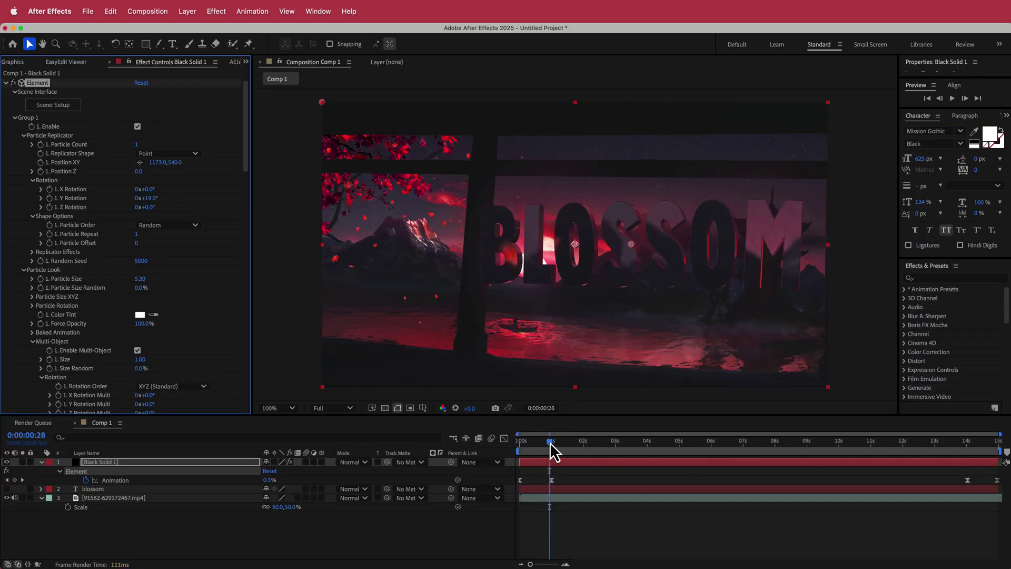
Under Render Settings > Physical Environment, set Y Rotation Environment to 0x+259.0°, discarding a trial Z rotation
left_click_drag(550, 442, 617, 442)
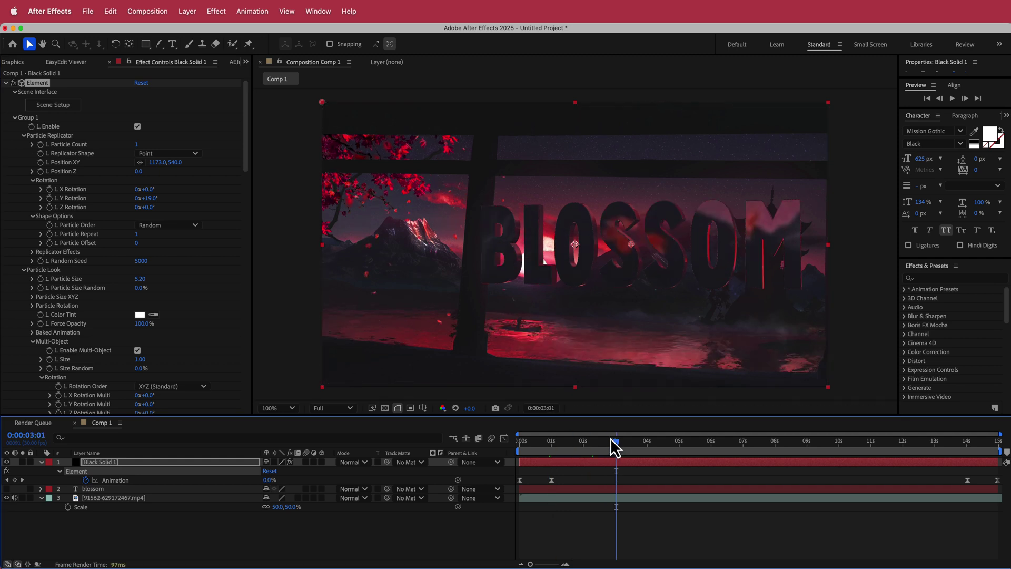
left_click_drag(245, 113, 259, 366)
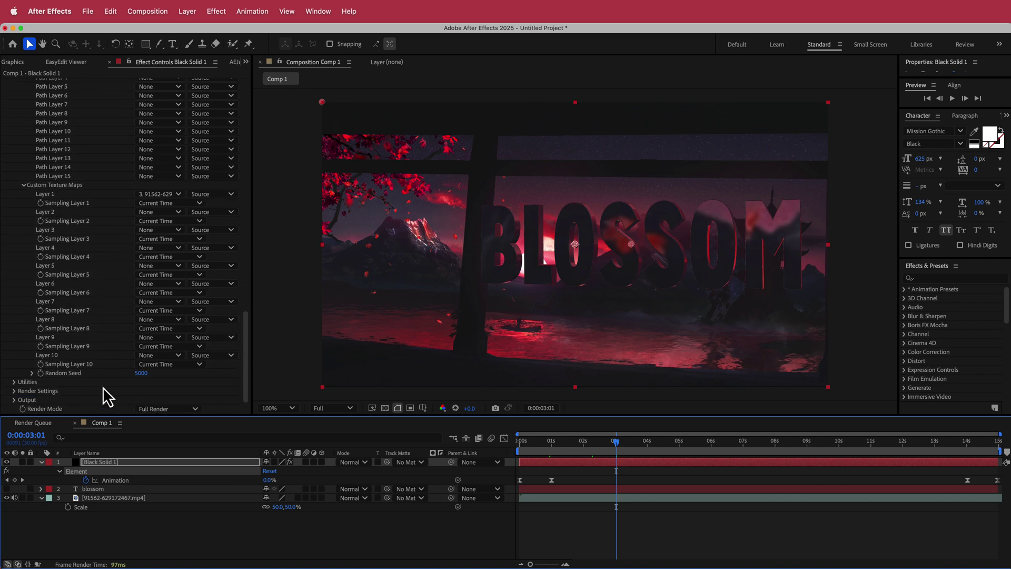
left_click(14, 392)
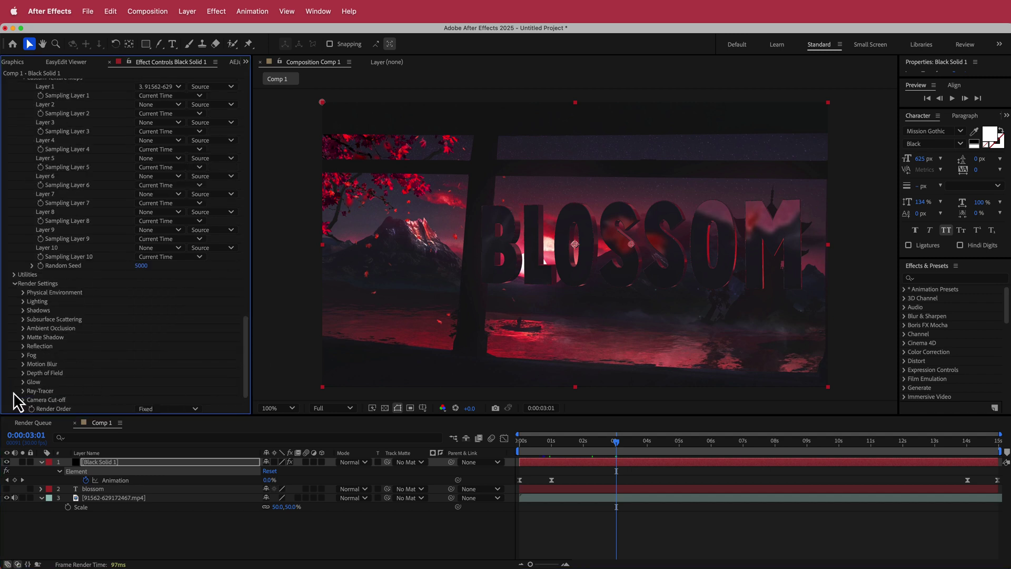
left_click(23, 293)
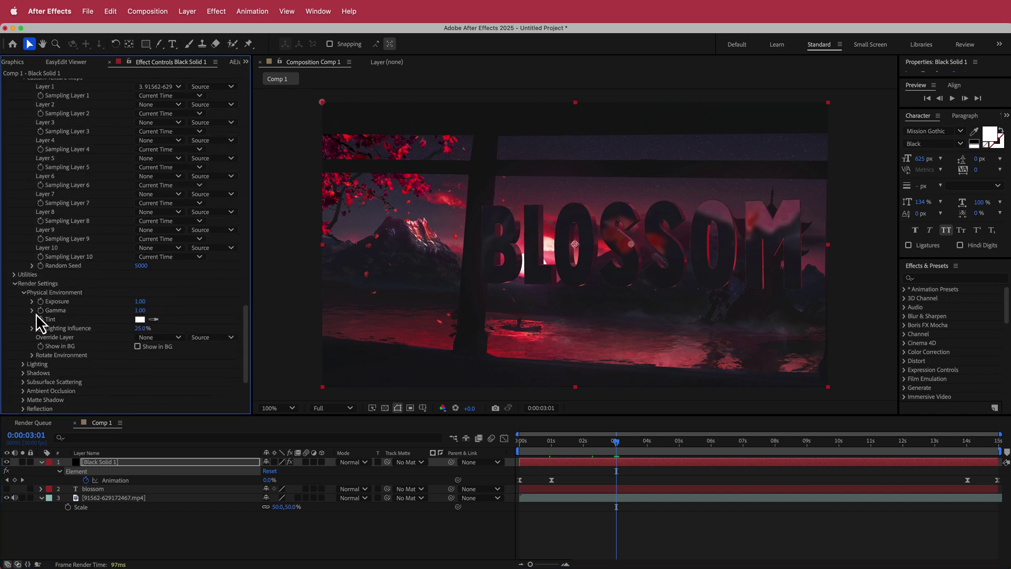
left_click(33, 356)
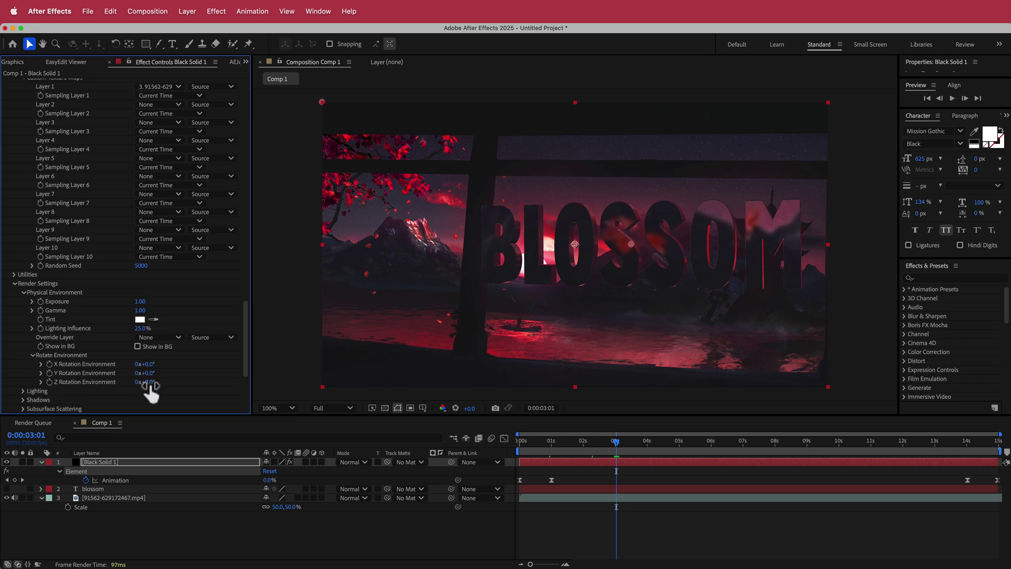
left_click_drag(143, 382, 237, 385)
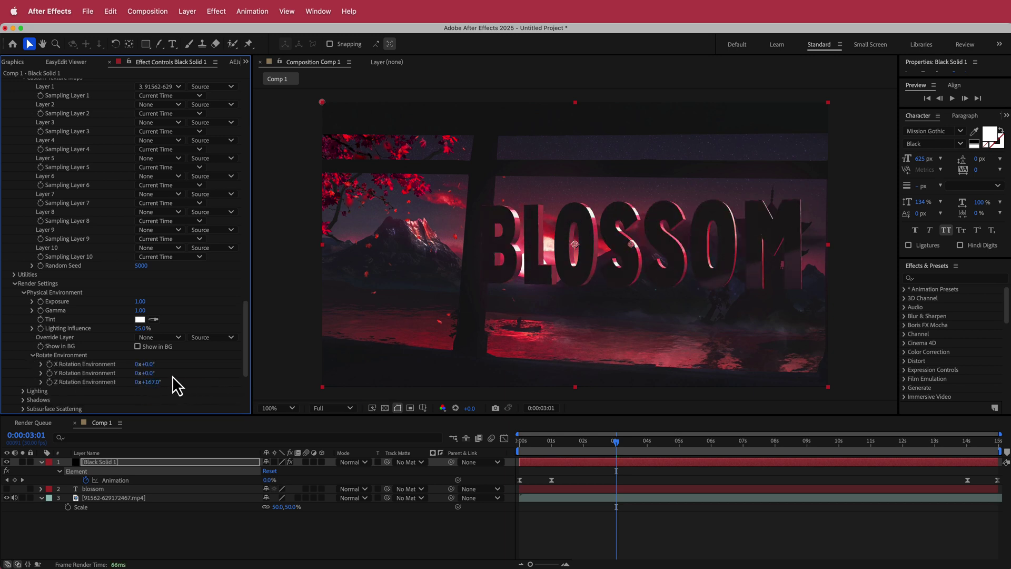
key("cmd+z")
left_click_drag(154, 375, 283, 375)
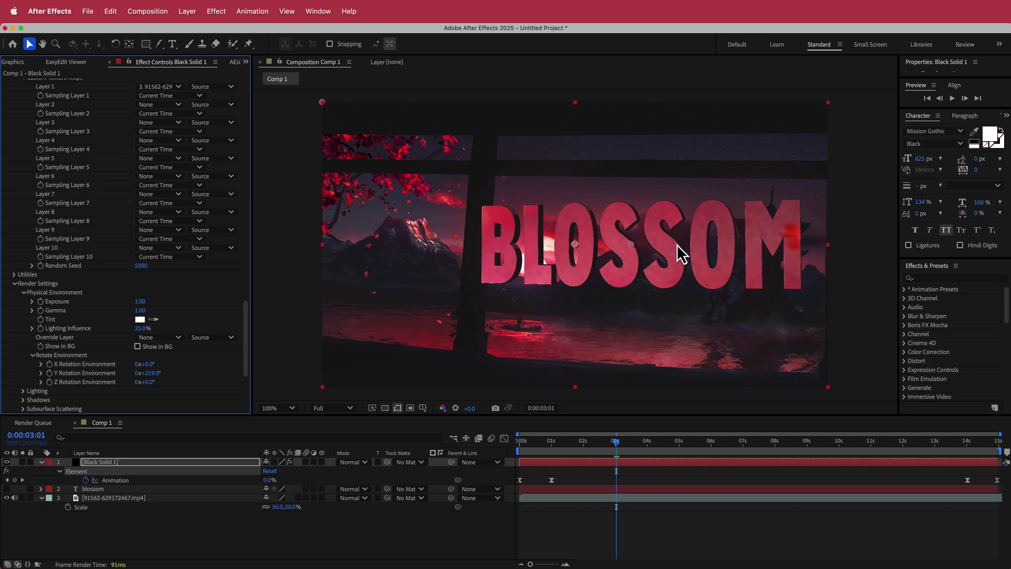
left_click_drag(616, 444, 703, 441)
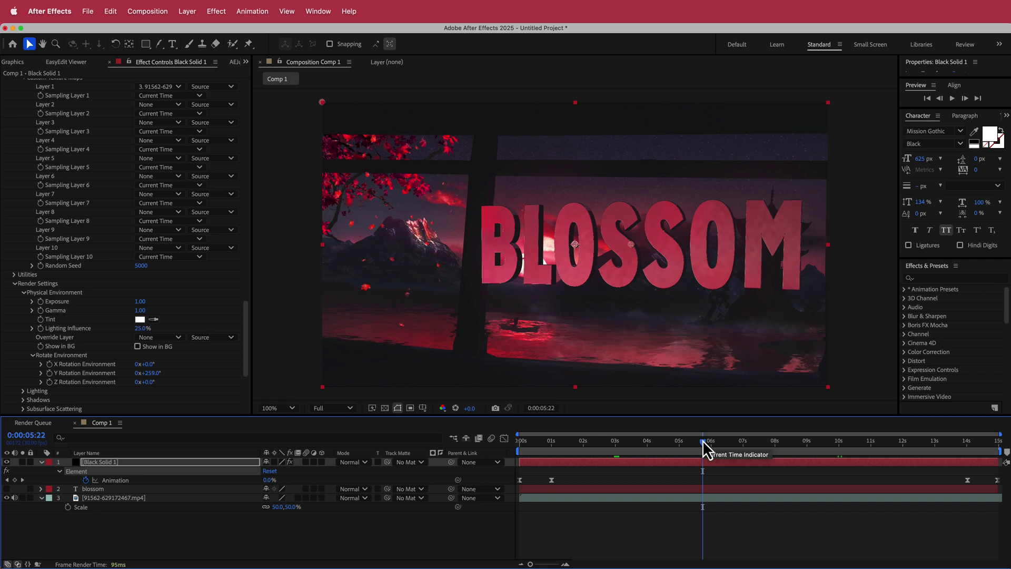
Apply Lumetri Color to Black Solid 1, undoing a trial temperature change
left_click_drag(246, 345, 242, 371)
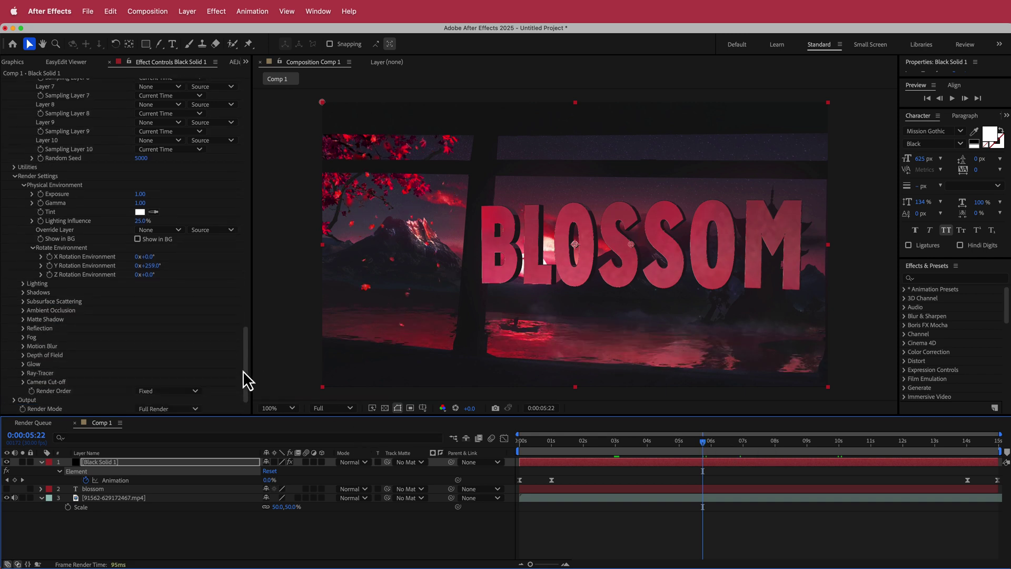
key("ctrl+space")
type("lum")
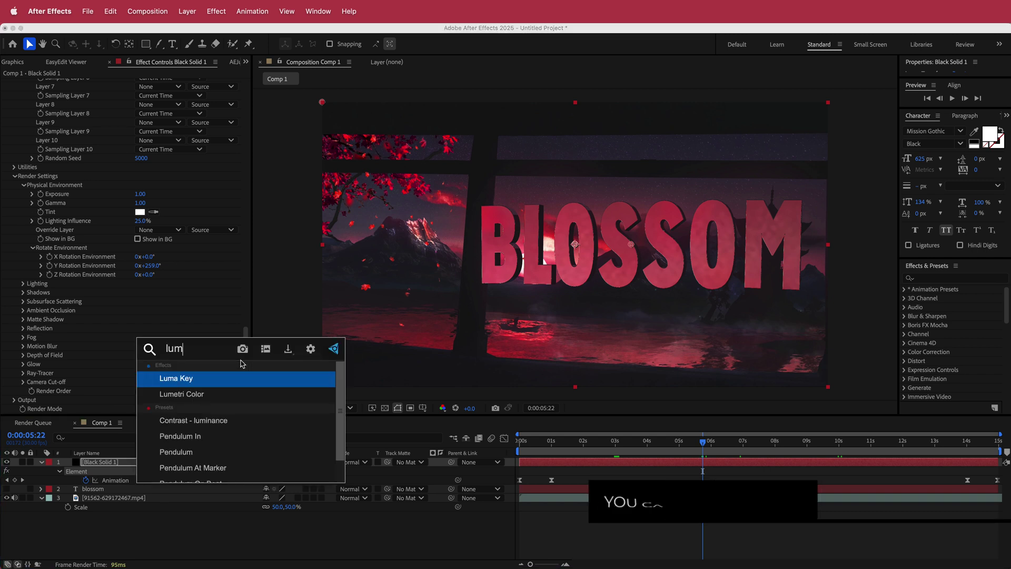
key("Down")
key("Return")
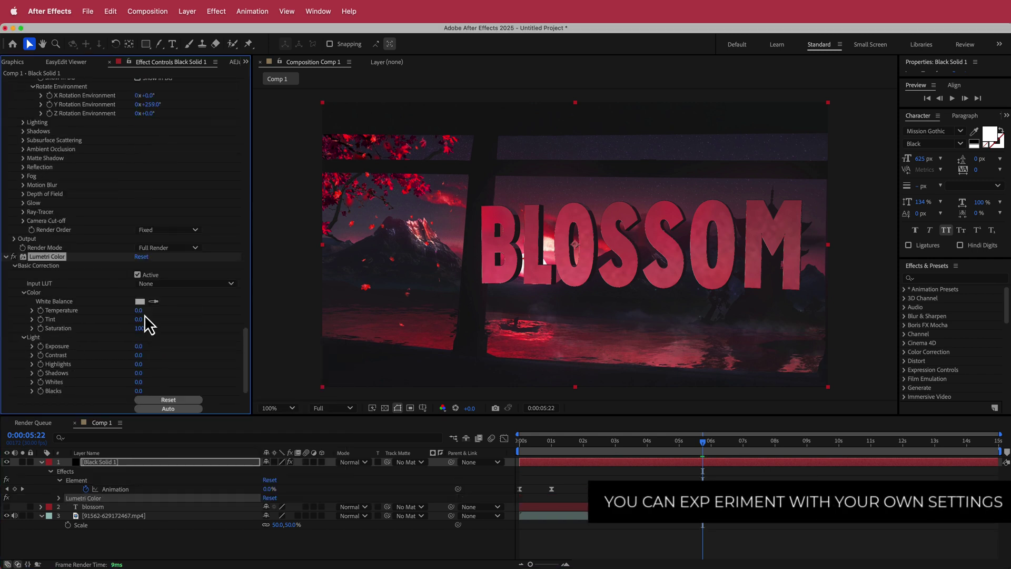
mouse_move(143, 313)
left_mouse_down()
mouse_move(182, 315)
mouse_move(152, 316)
left_mouse_up()
key("super+z")
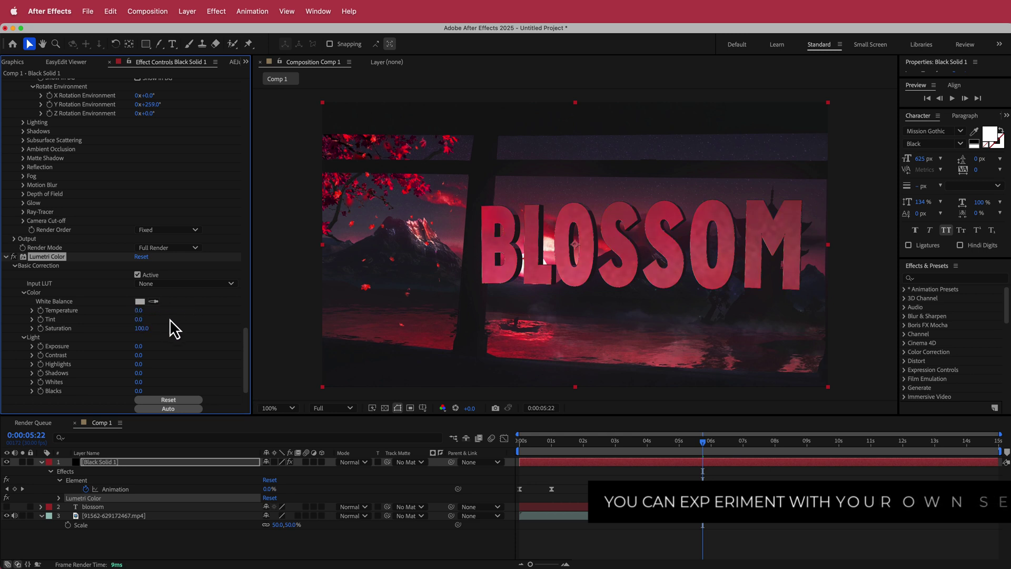
In Basic Correction, set Exposure 1.0, Contrast 50 and Highlights 15
left_click(140, 348)
type("1")
key("Return")
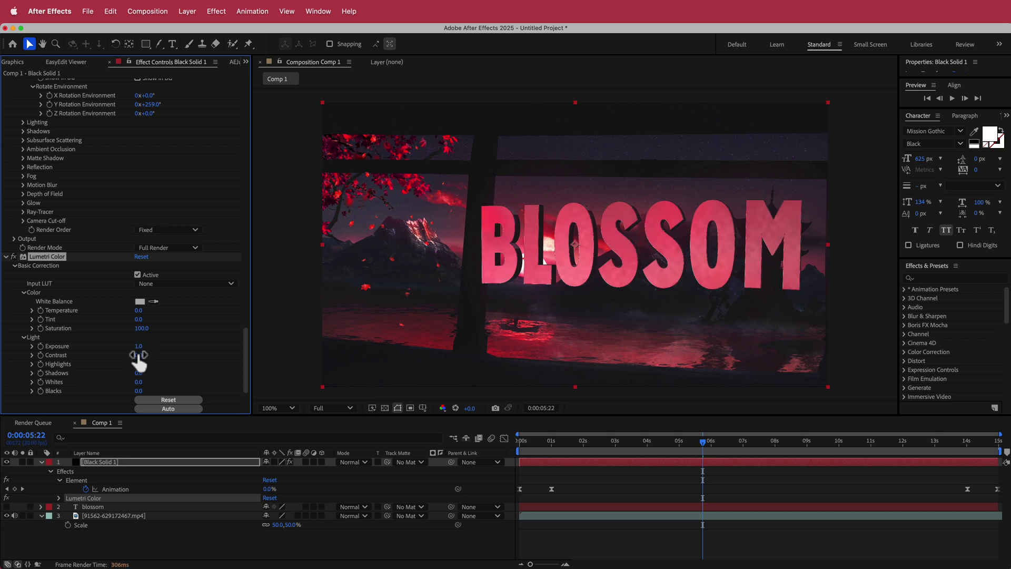
left_click(140, 356)
key("Return")
left_click(140, 365)
type("15")
key("Return")
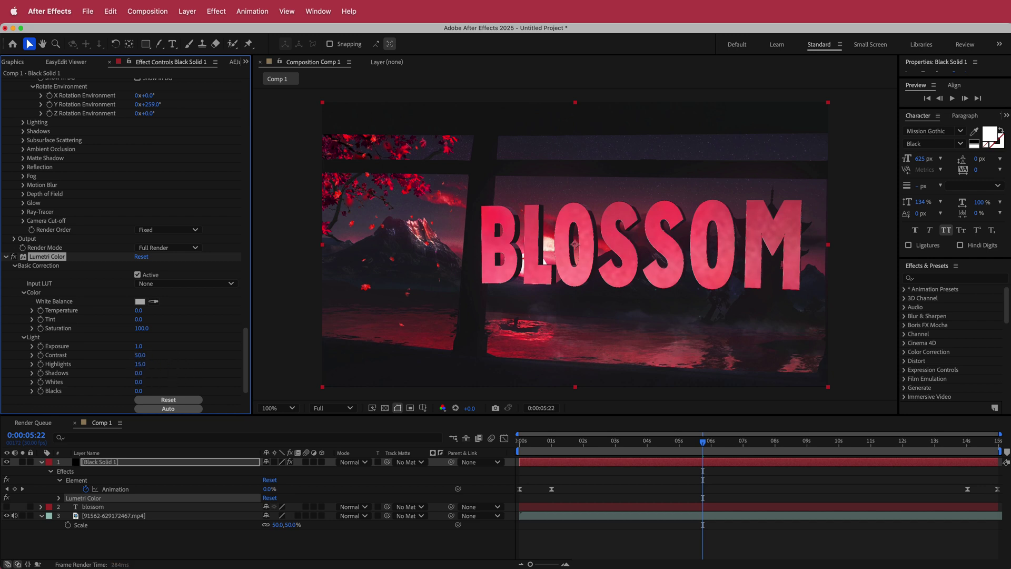
left_click(682, 443)
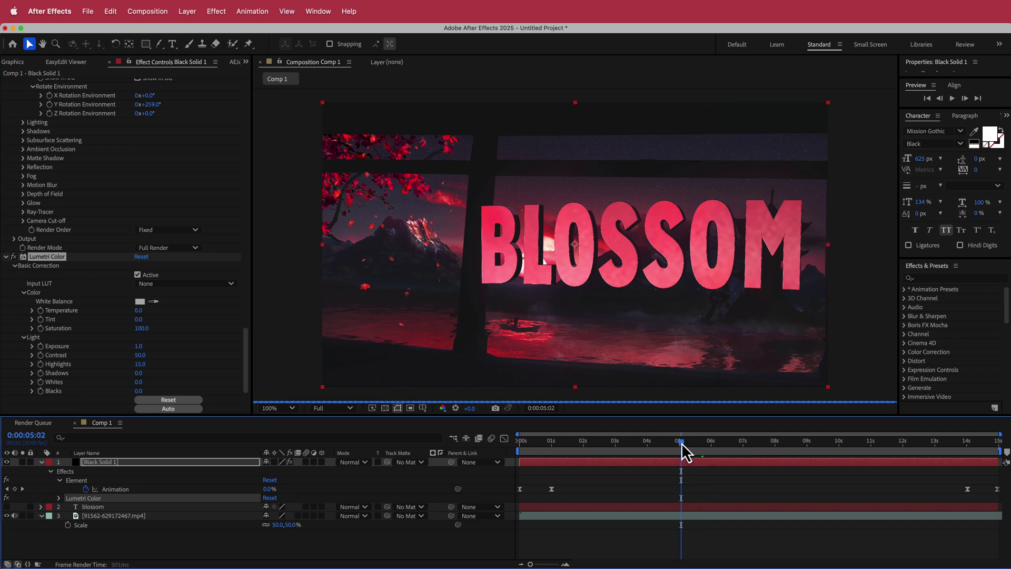
Add a lowered shadow point and a raised highlight point to form an S-shaped RGB curve
scroll(248, 345, "down", 1)
scroll(248, 348, "down", 2)
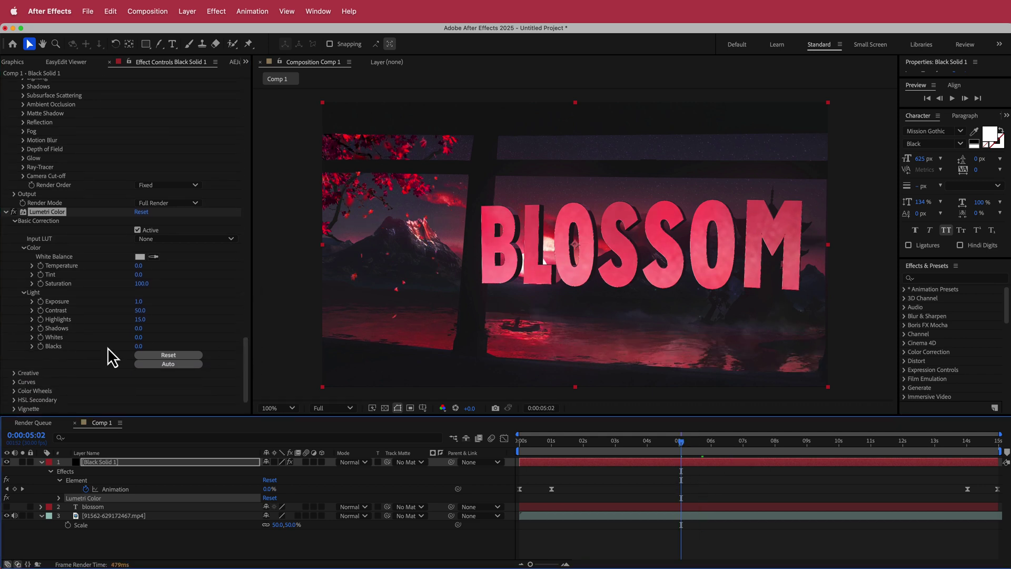
left_click(14, 383)
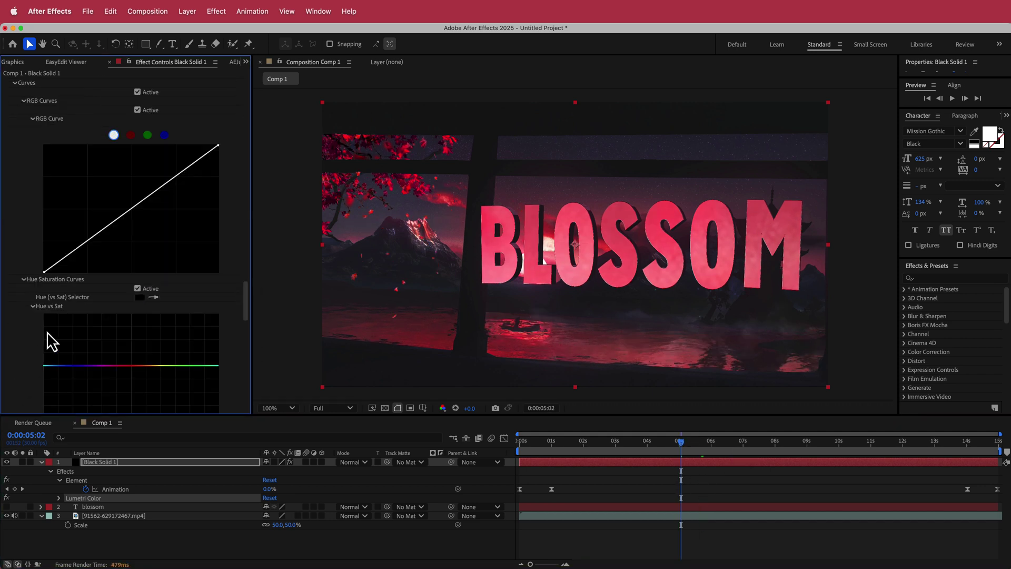
left_click(90, 241)
left_click_drag(90, 241, 95, 243)
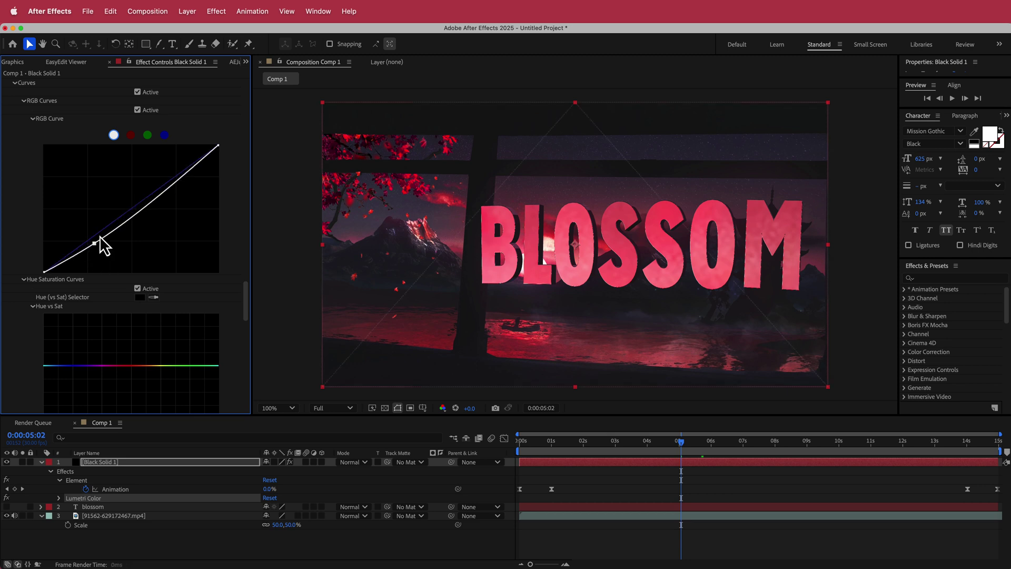
left_click(182, 171)
left_click_drag(182, 172, 181, 168)
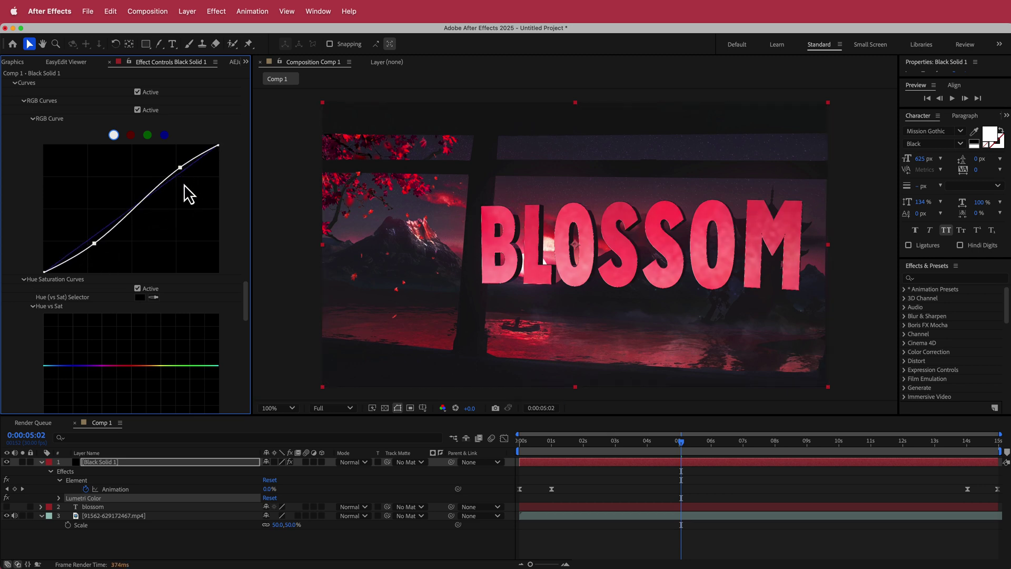
Try Hue vs Sat and Hue vs Hue tweaks (undone), then darken the reds with Hue vs Luma
scroll(229, 247, "down", 5)
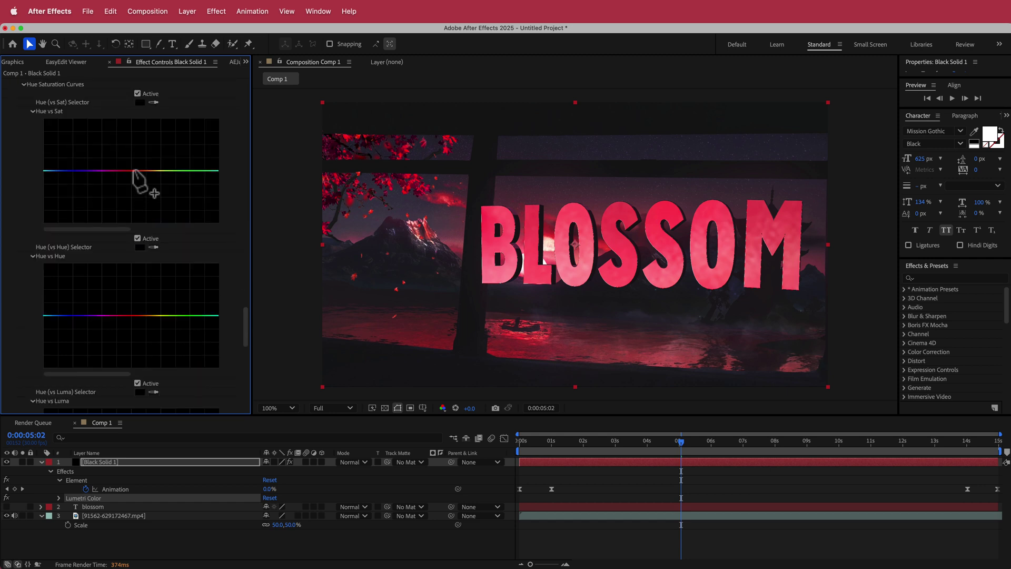
left_click_drag(134, 170, 133, 153)
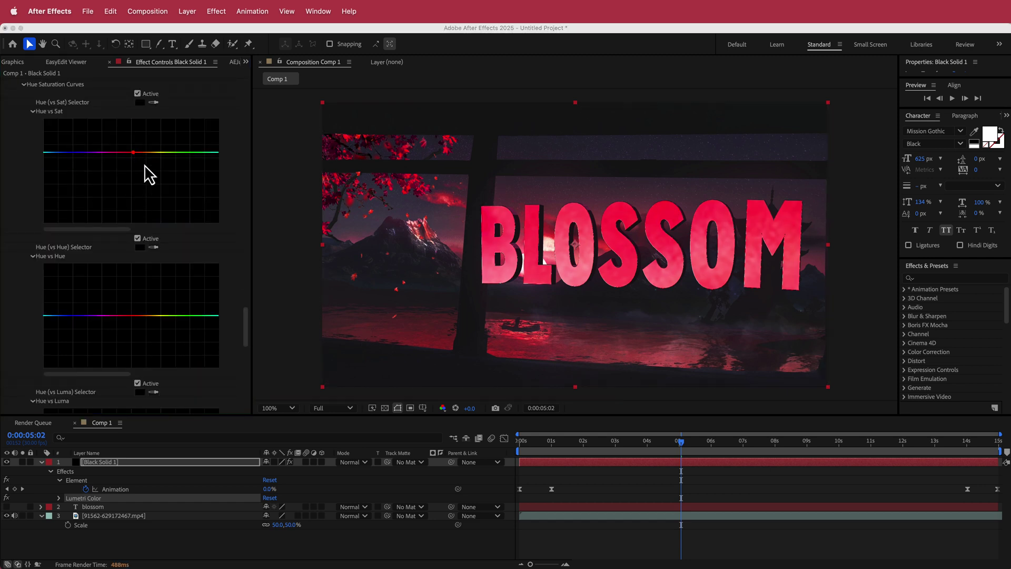
left_click(232, 166)
key("cmd+z")
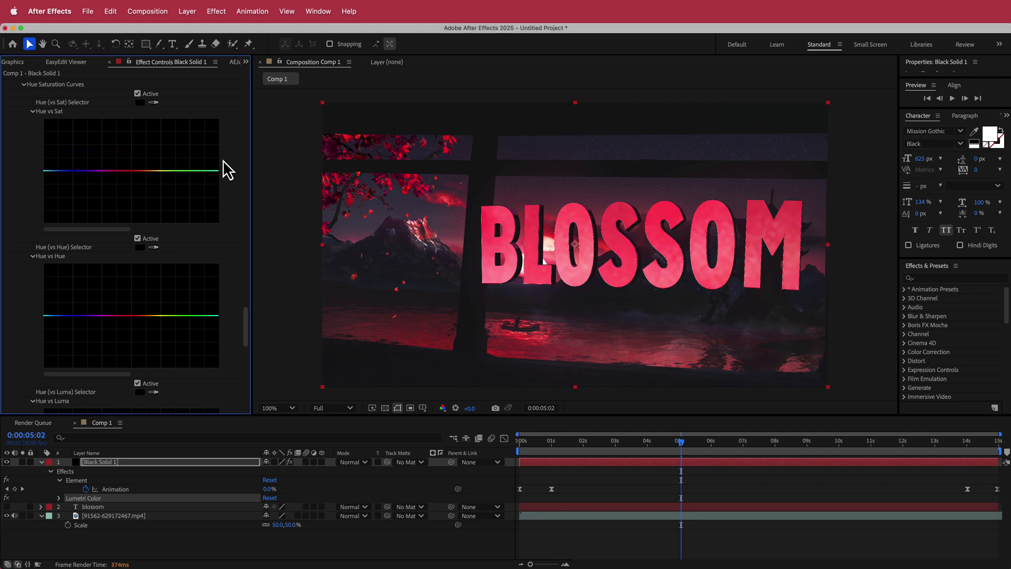
left_click_drag(134, 315, 135, 304)
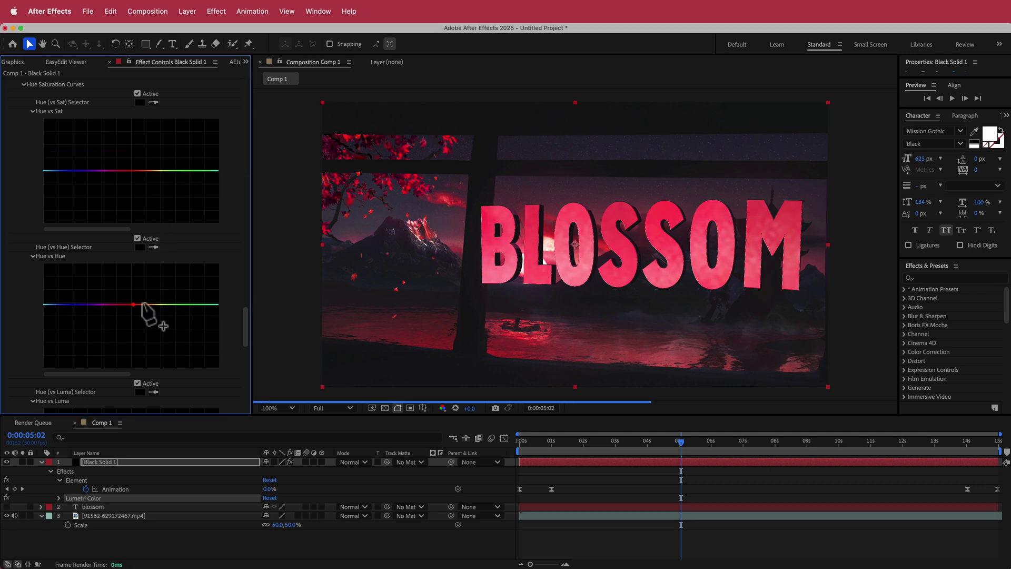
key("super+z")
scroll(153, 313, "down", 4)
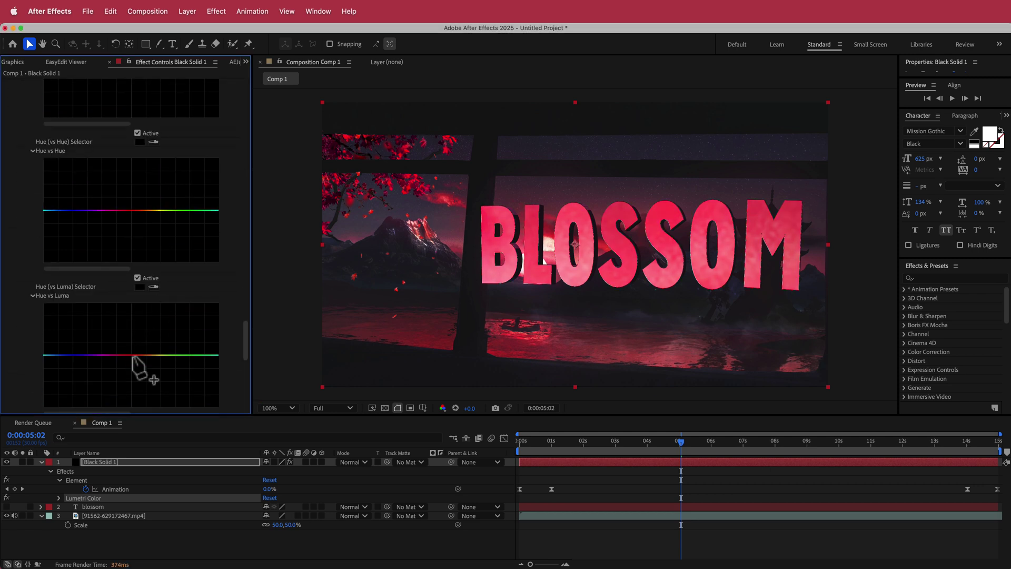
left_click(117, 340)
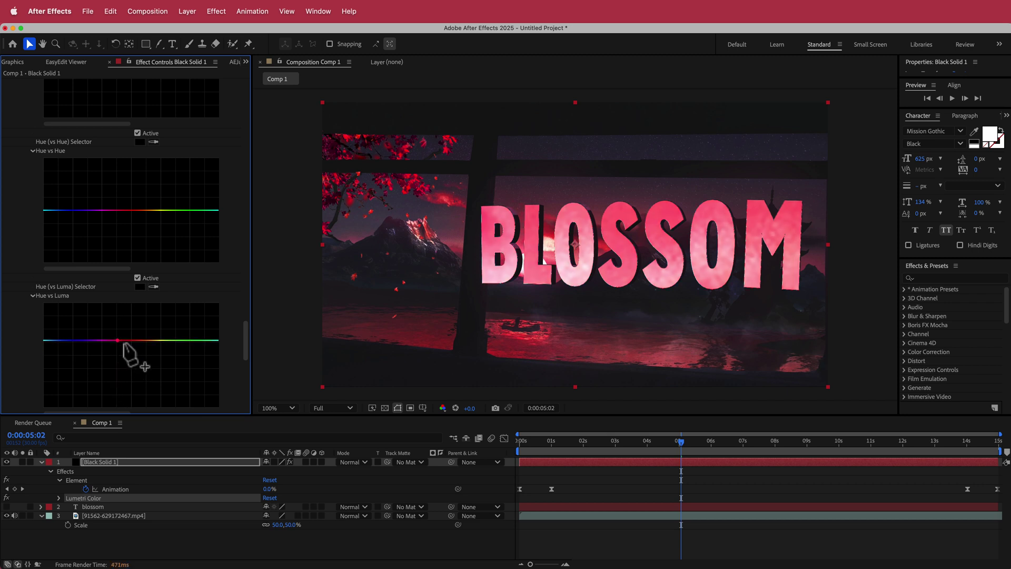
left_click_drag(124, 344, 125, 354)
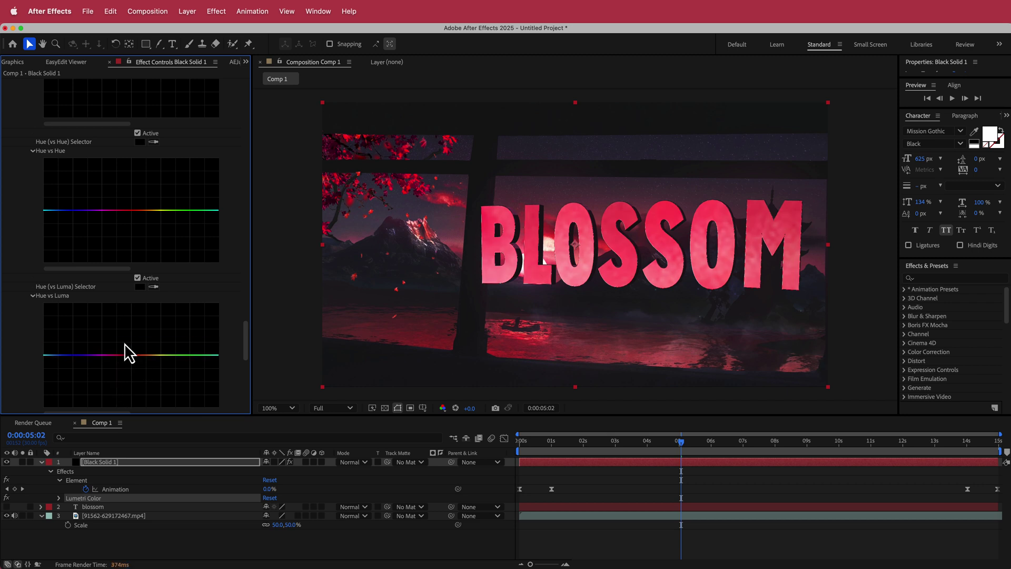
scroll(79, 277, "down", 8)
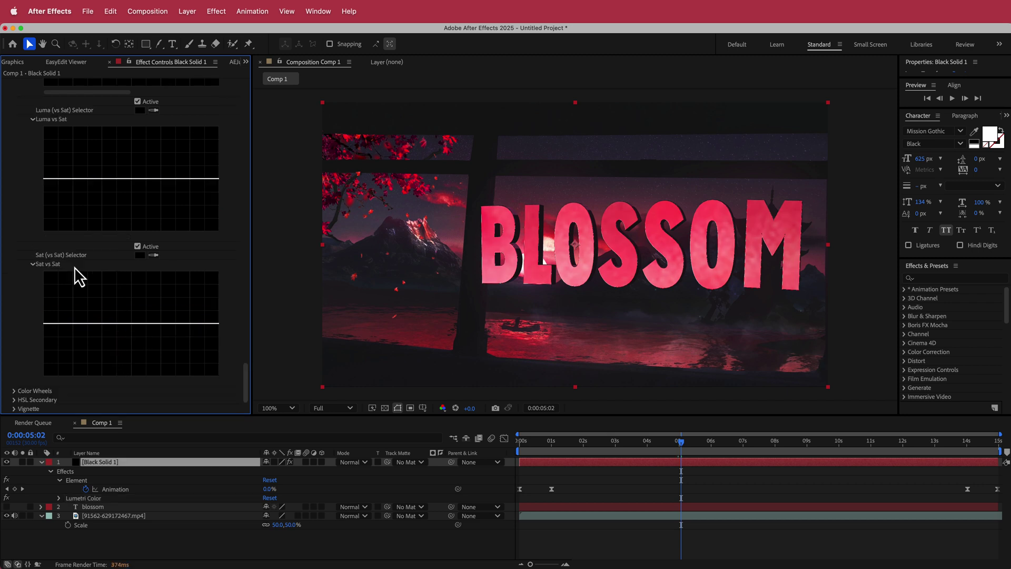
Apply uni.Edge Glow to Black Solid 1 via the 'glow' effect search
left_click(229, 546)
left_click(195, 463)
key("ctrl+space")
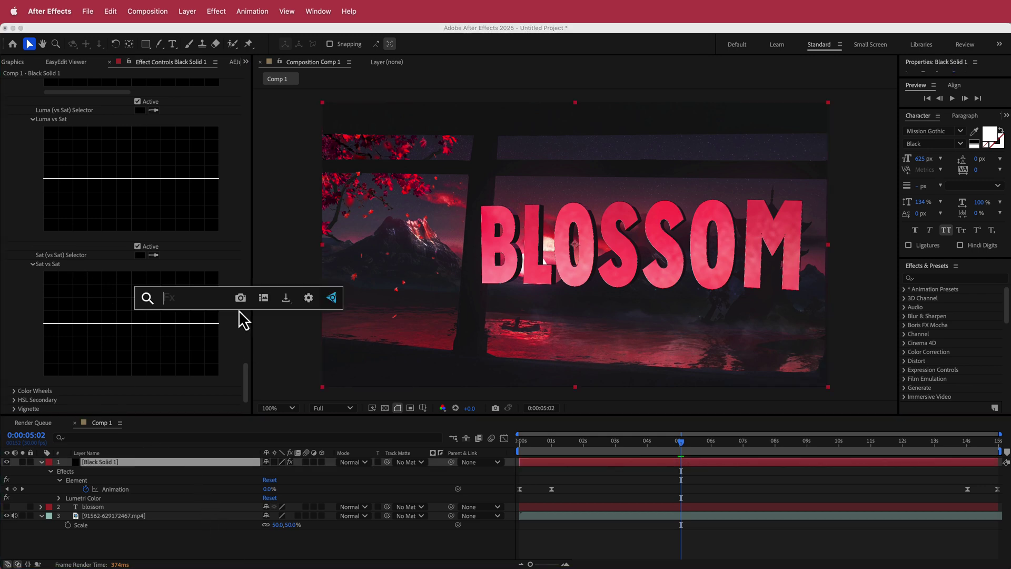
type("glow")
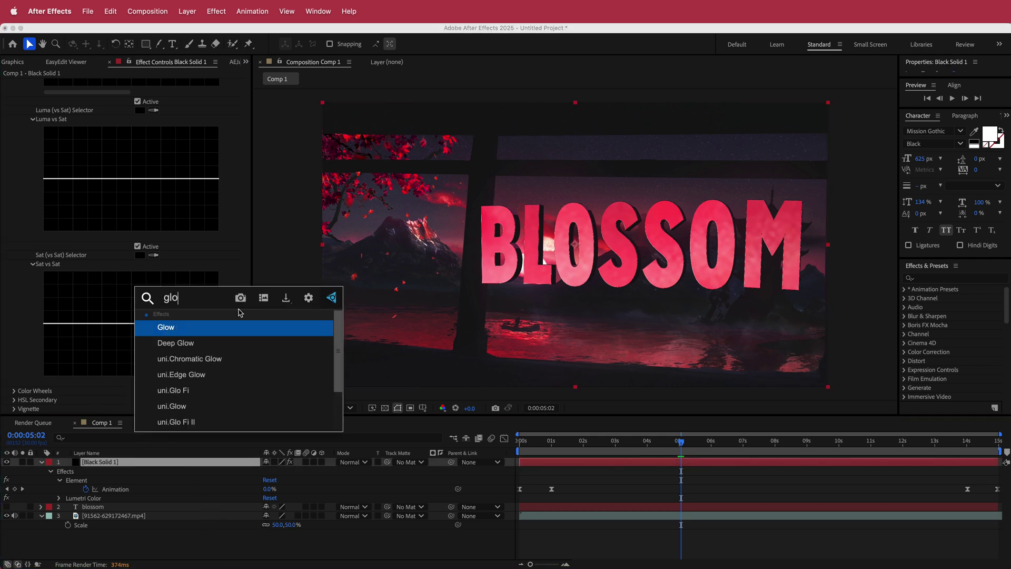
left_click(215, 379)
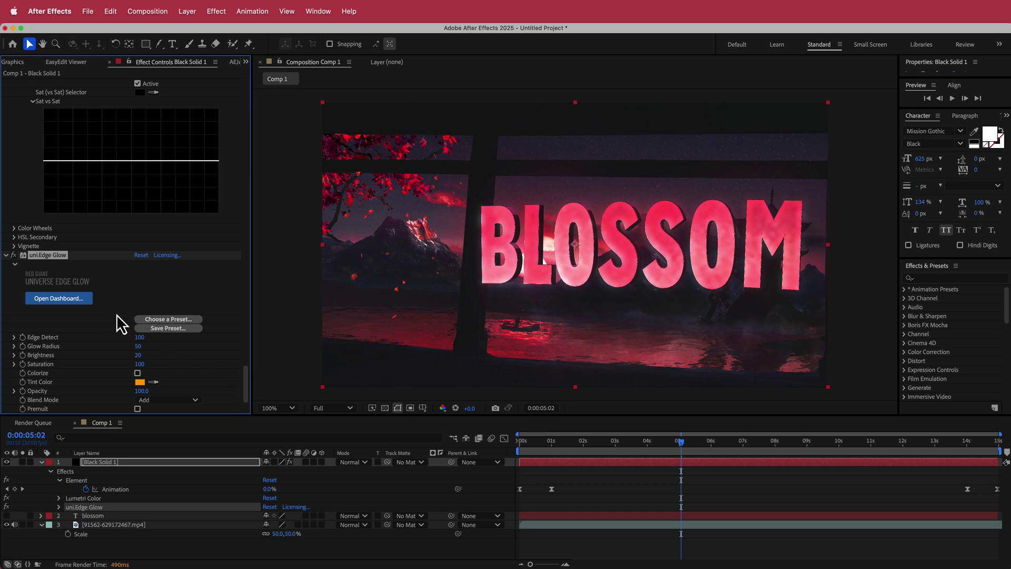
Sample the text's pink-red as the edge glow Tint Color and compare it on and off
left_click(153, 382)
left_click(415, 182)
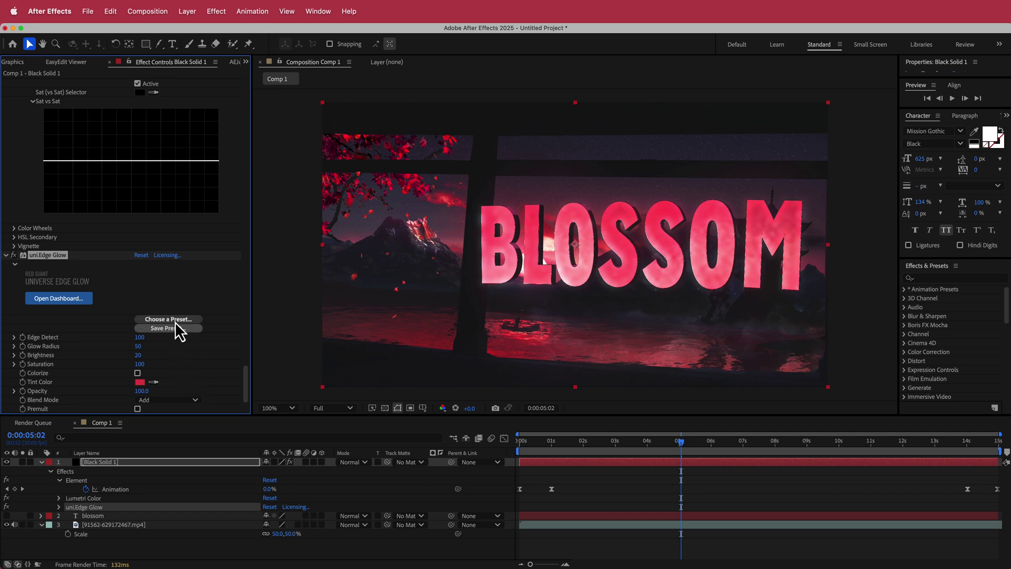
left_click(14, 255)
left_click(14, 255)
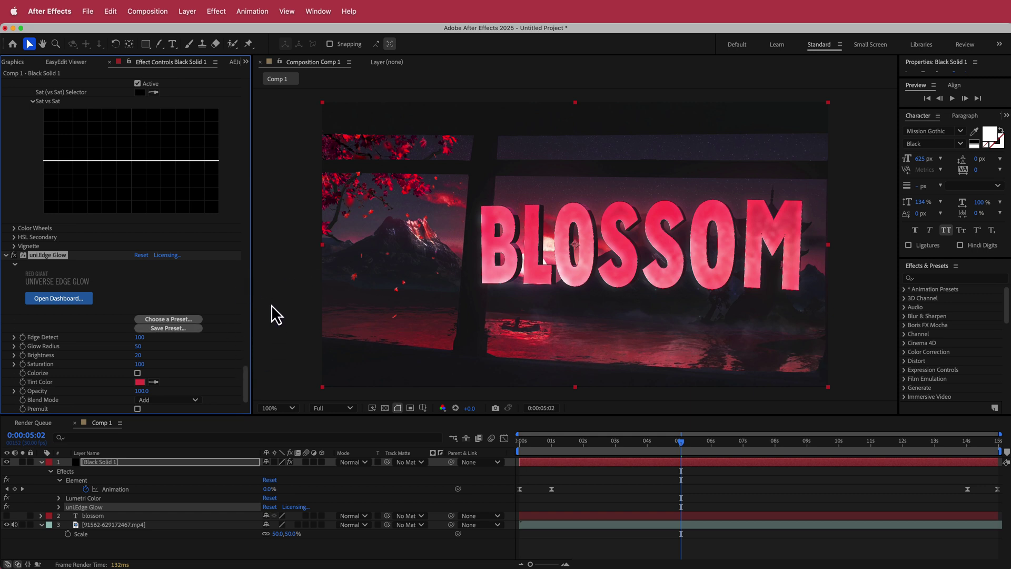
Apply a Drop Shadow effect to Black Solid 1
left_click(181, 470)
key("ctrl+space")
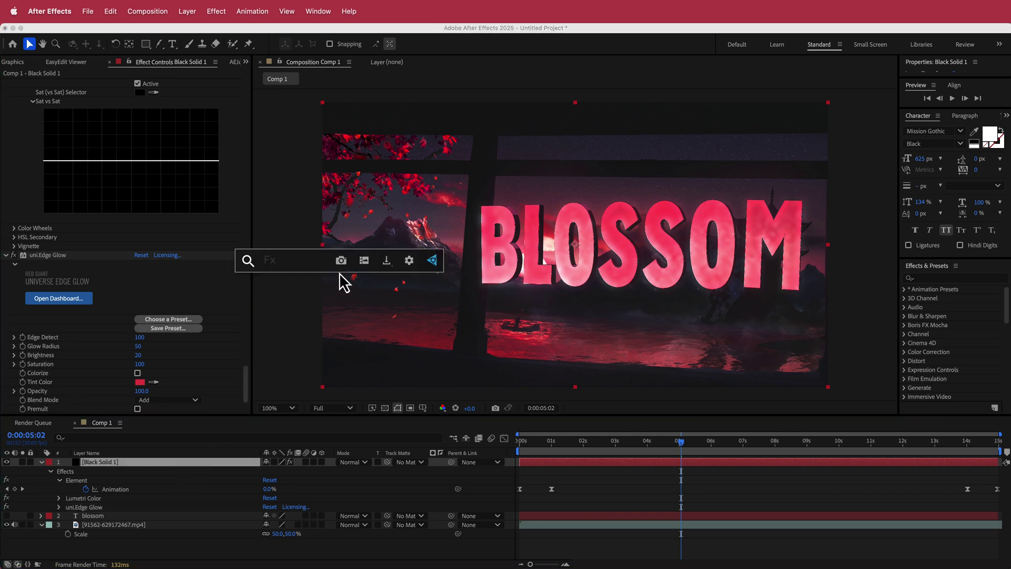
type("drop")
key("Return")
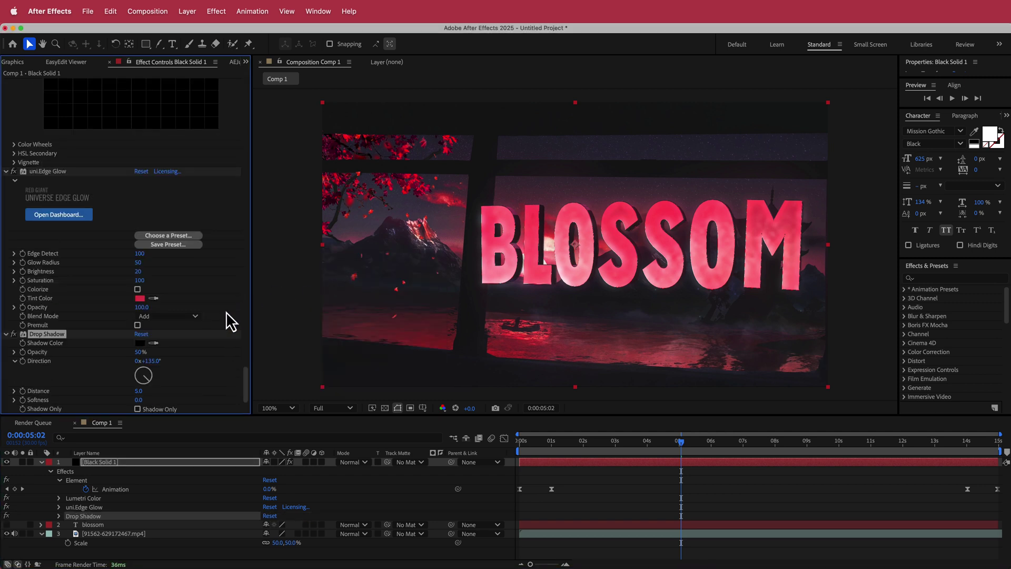
Set the drop shadow to Opacity 100%, Softness 47 and Distance 6, comparing it on and off
left_click_drag(143, 355, 223, 356)
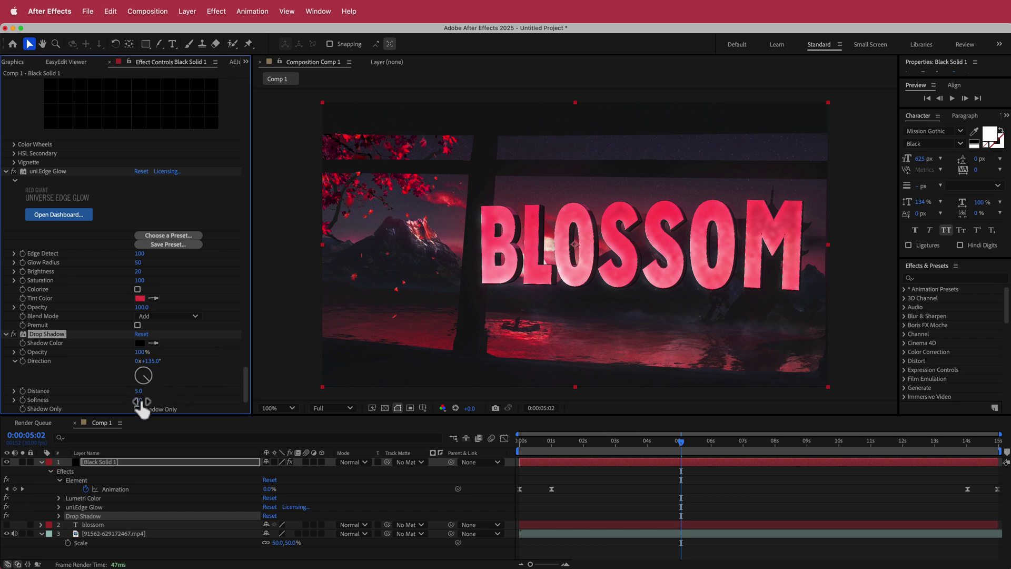
left_click_drag(139, 400, 159, 401)
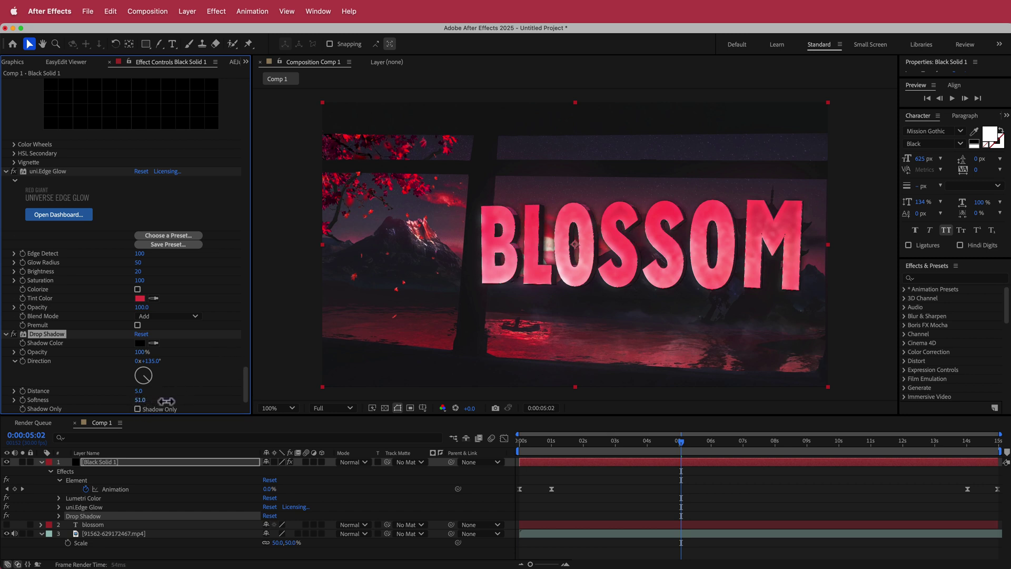
left_click_drag(139, 392, 101, 395)
left_click(13, 334)
left_click(13, 334)
left_click(13, 335)
left_click(14, 335)
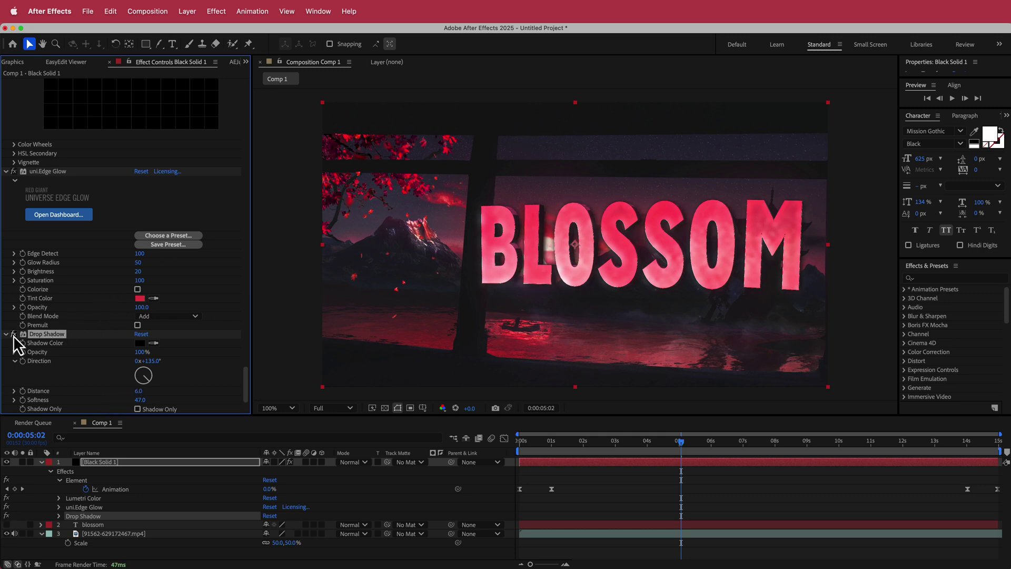
left_click(131, 466)
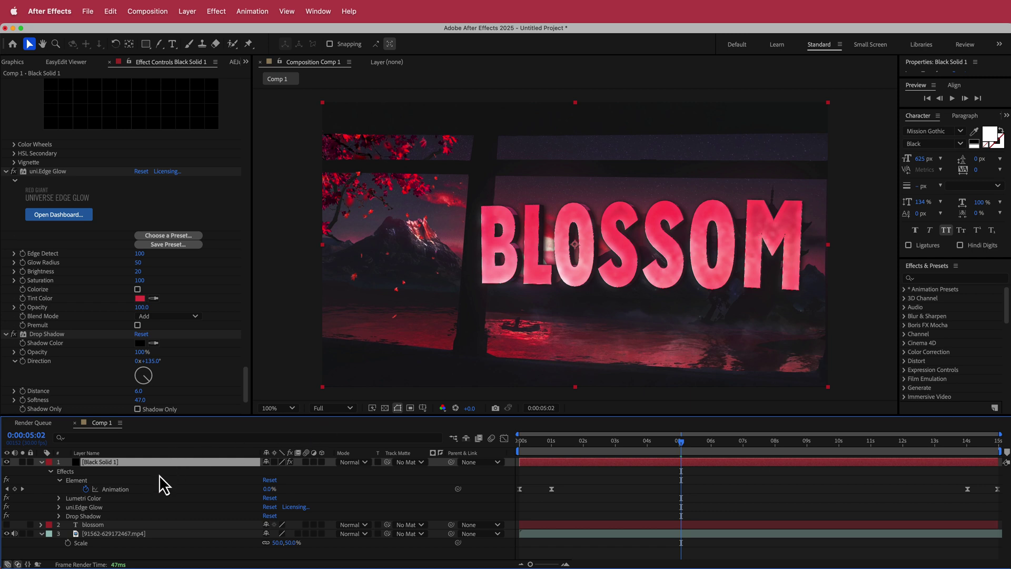
Duplicate Black Solid 1 and apply an inverted Find Edges effect to it
key("super+d")
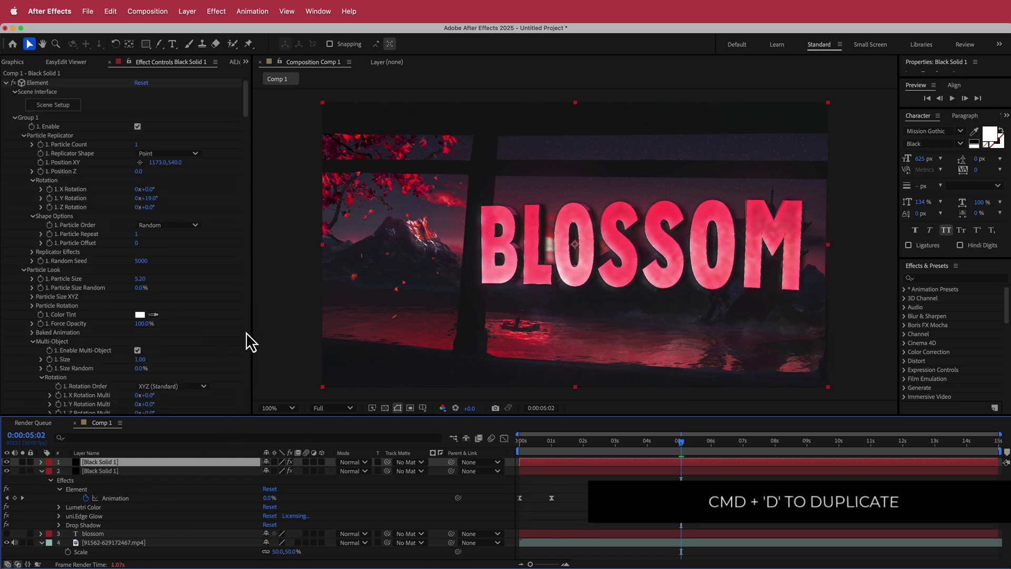
key("ctrl+space")
type("fin")
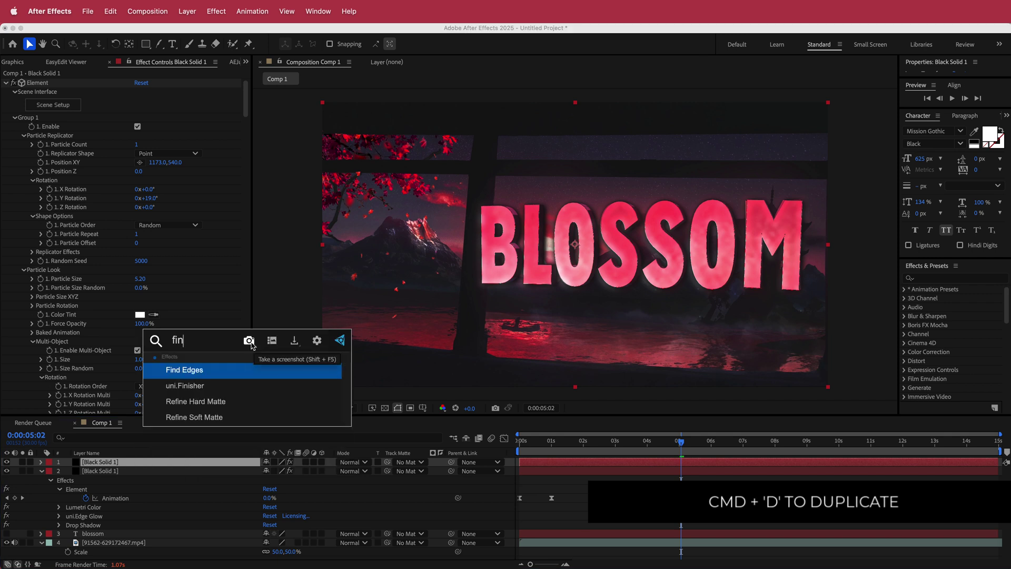
key("Return")
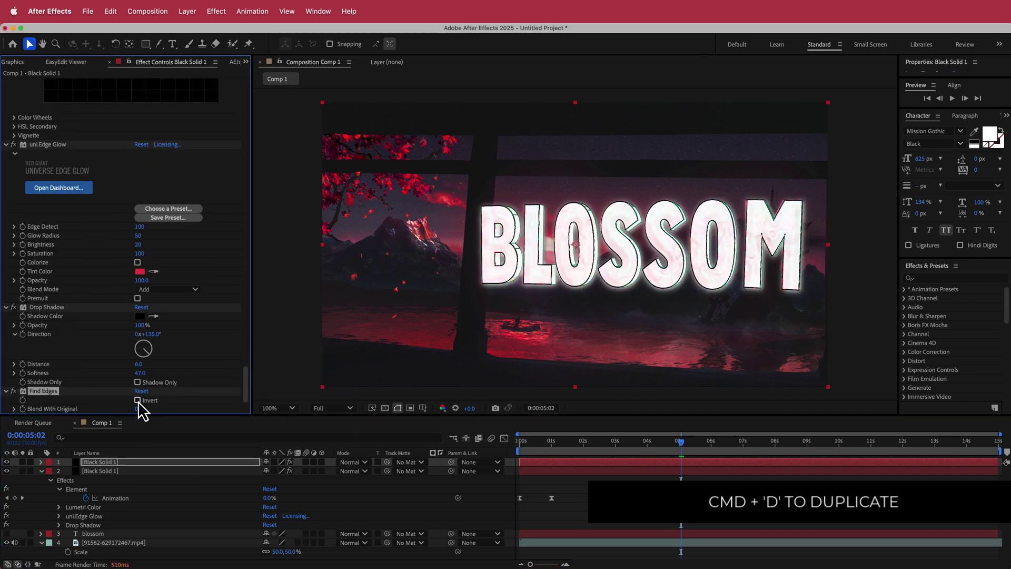
left_click(137, 400)
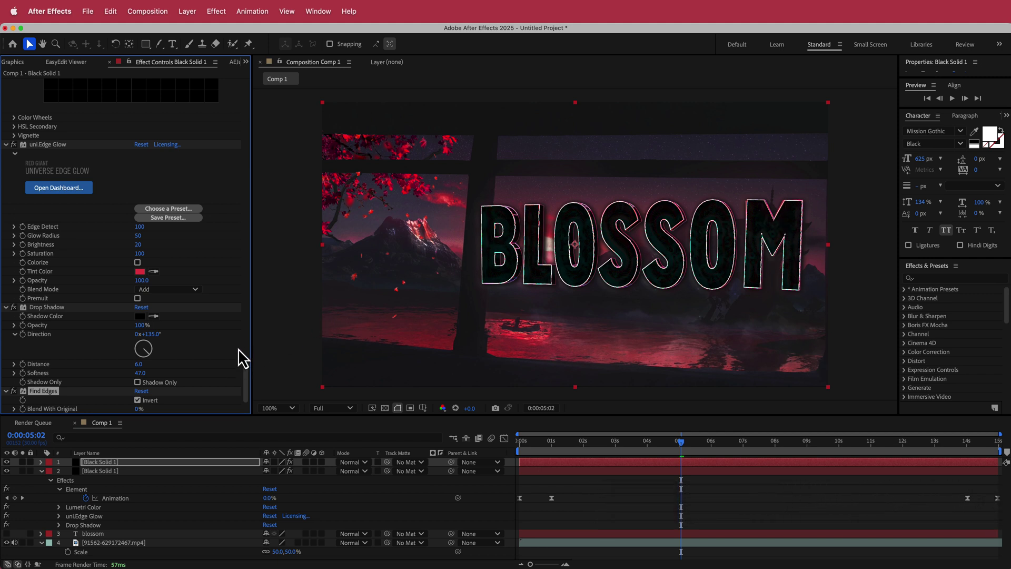
Add a Tint effect whose Map White To colour is a sampled bright red
left_click(136, 462)
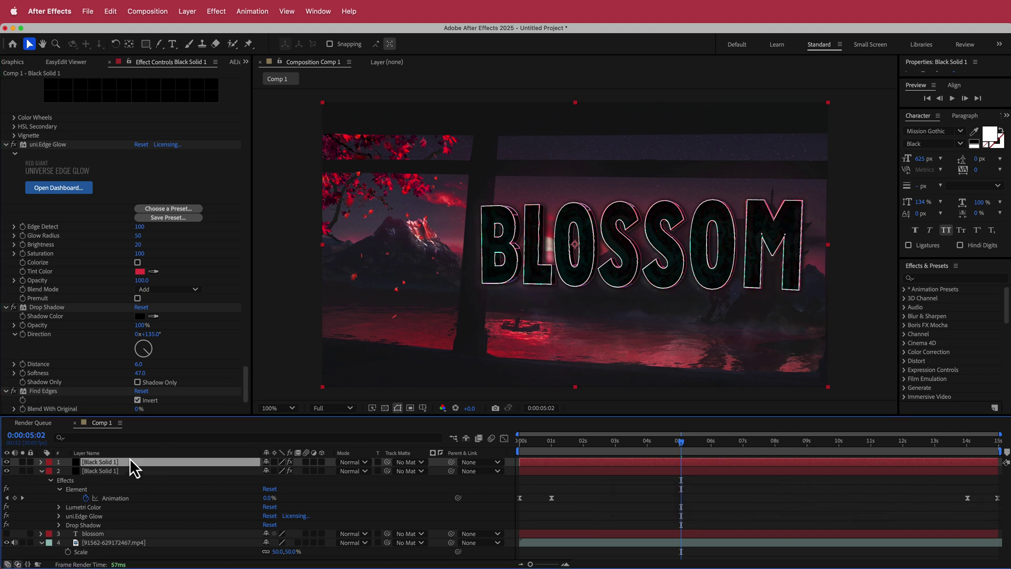
key("ctrl+space")
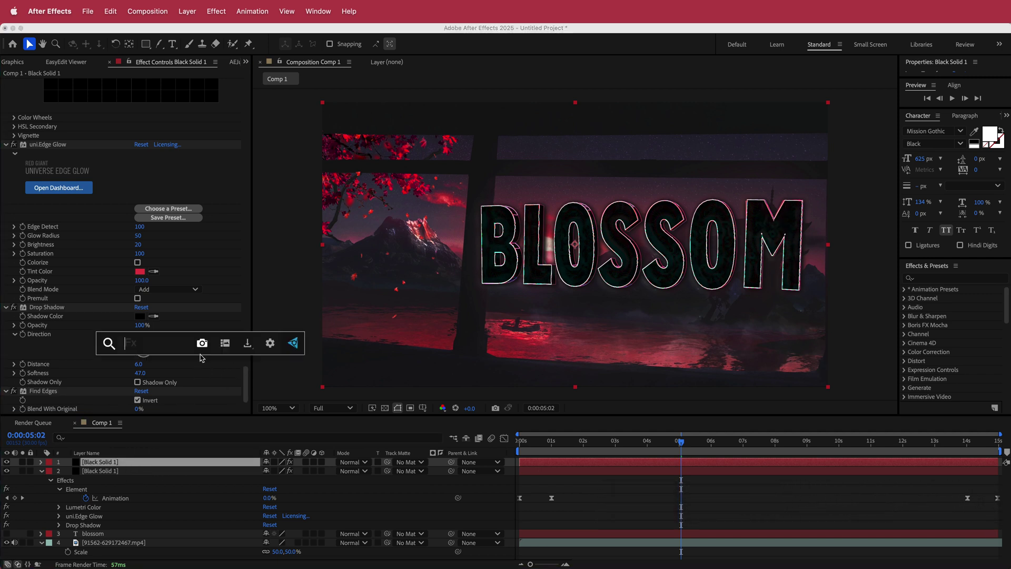
type("tin")
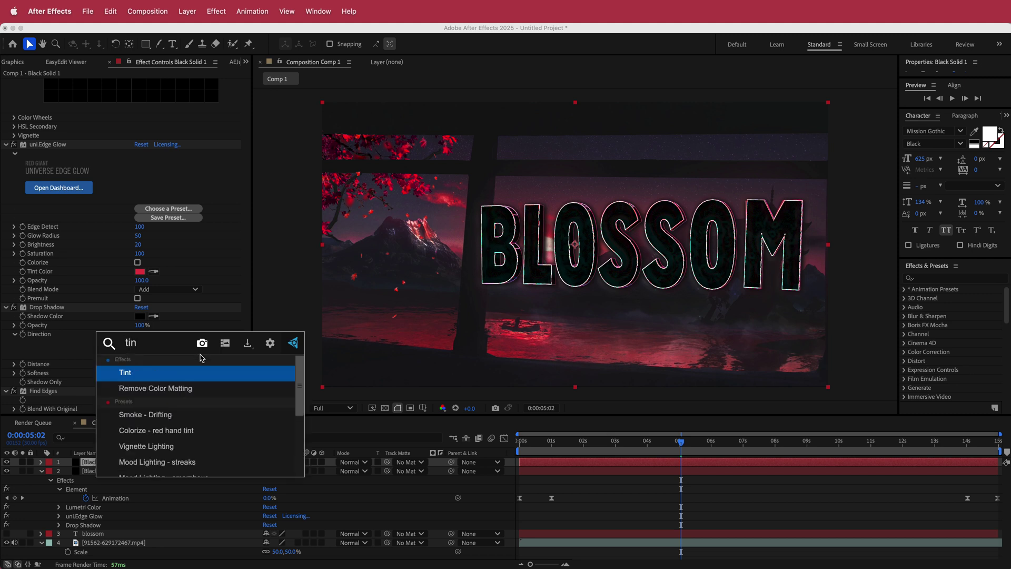
left_click(170, 372)
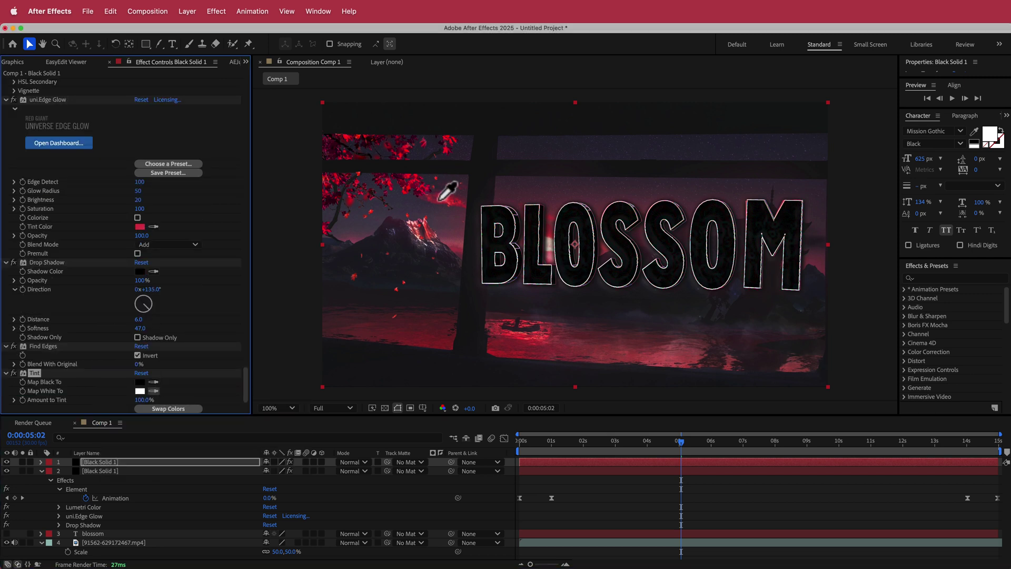
left_click(440, 200)
left_click(153, 391)
left_click(406, 209)
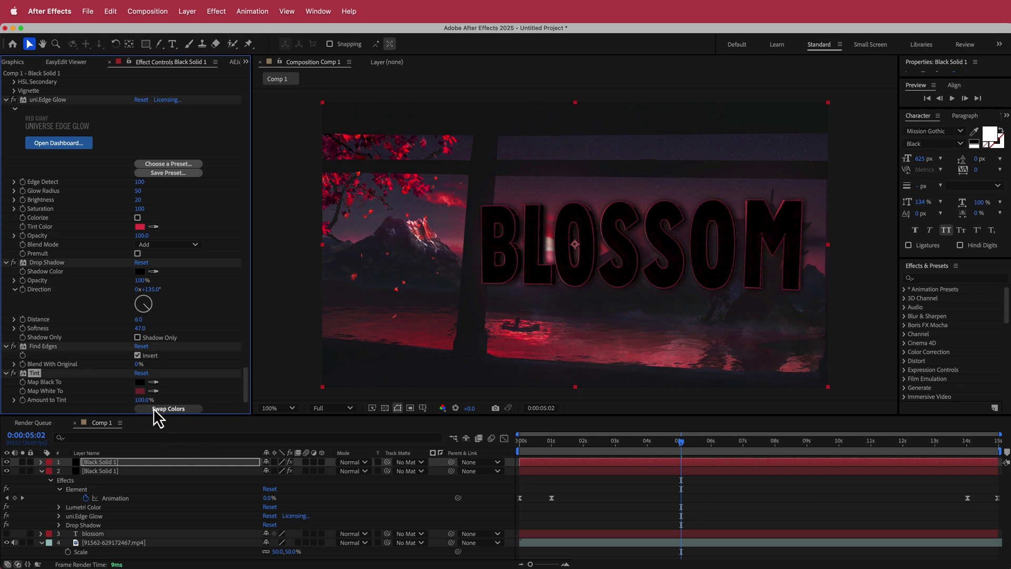
left_click(154, 391)
left_click(444, 199)
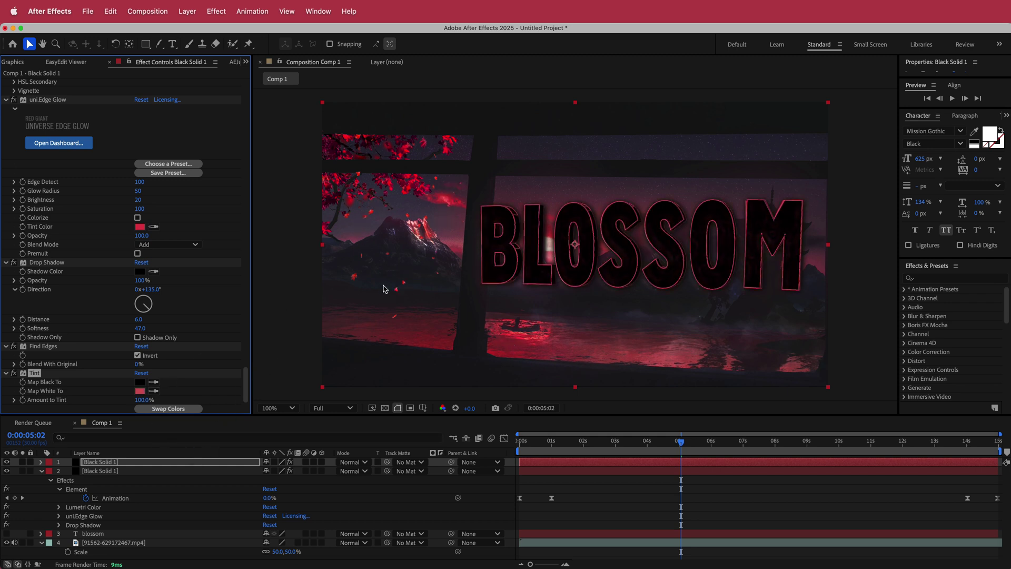
Set the outline solid to Screen blending and apply uni.Glow
left_click(356, 462)
left_click(377, 332)
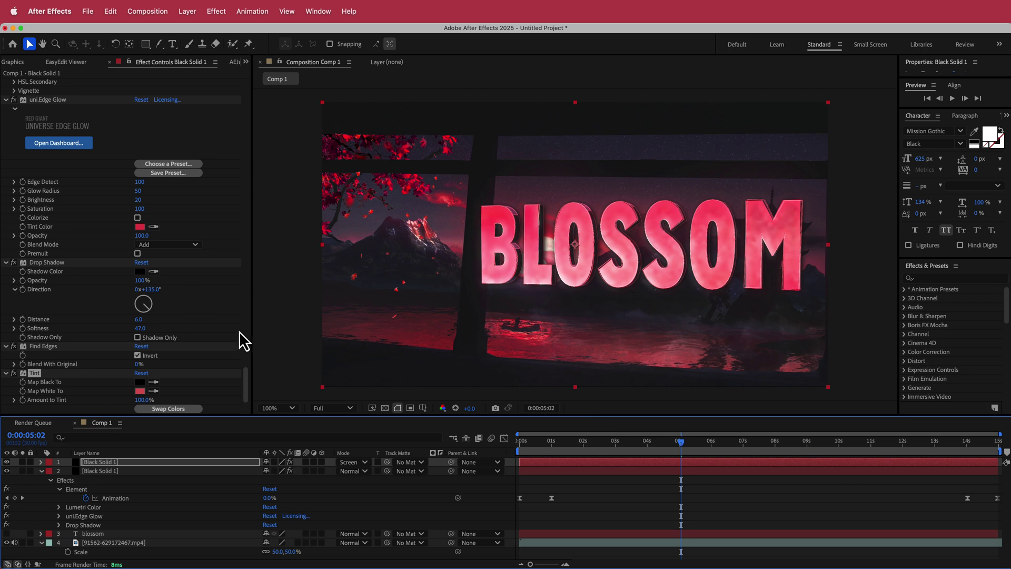
key("ctrl+space")
type("glo")
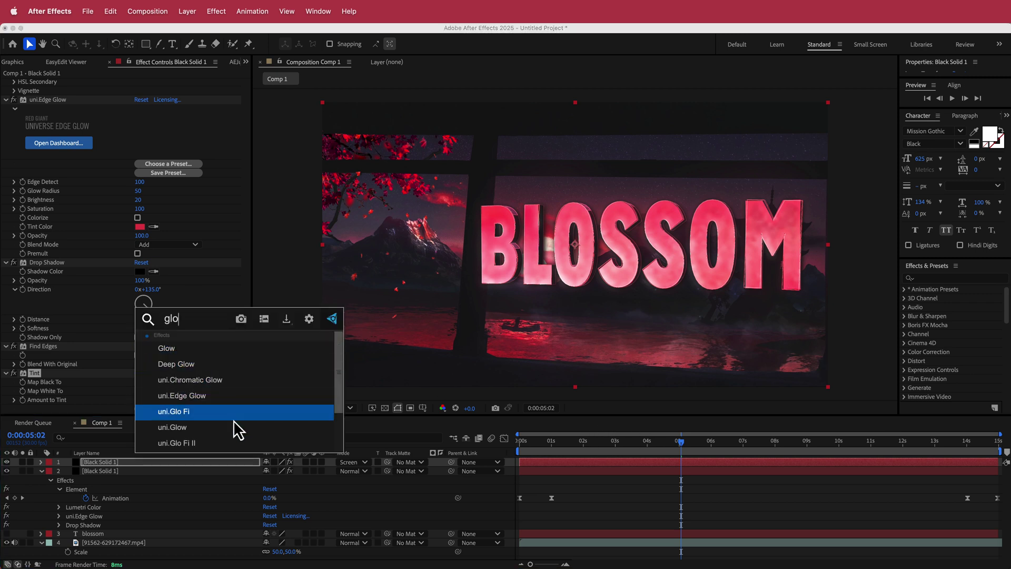
left_click(236, 427)
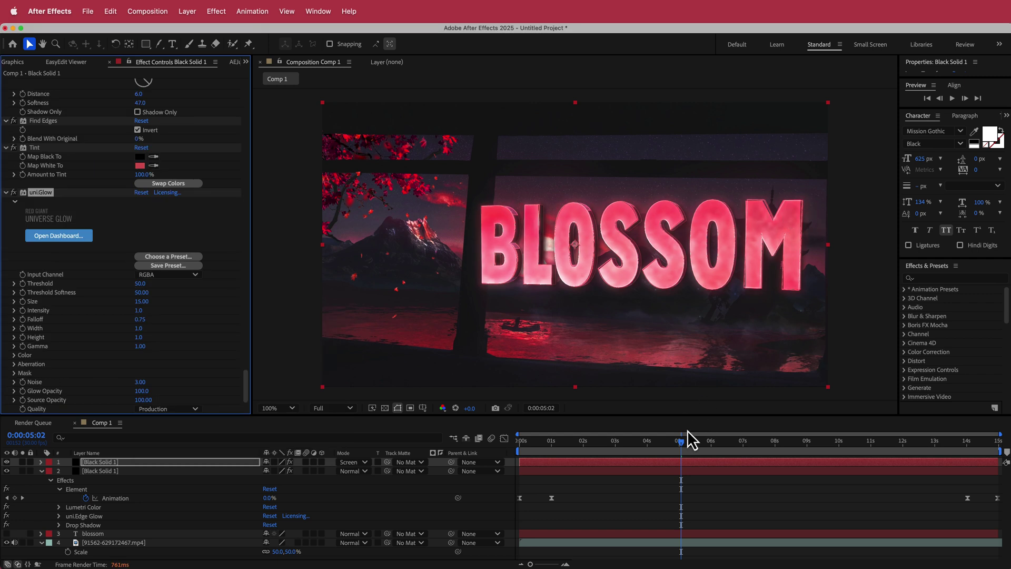
left_click_drag(681, 445, 611, 447)
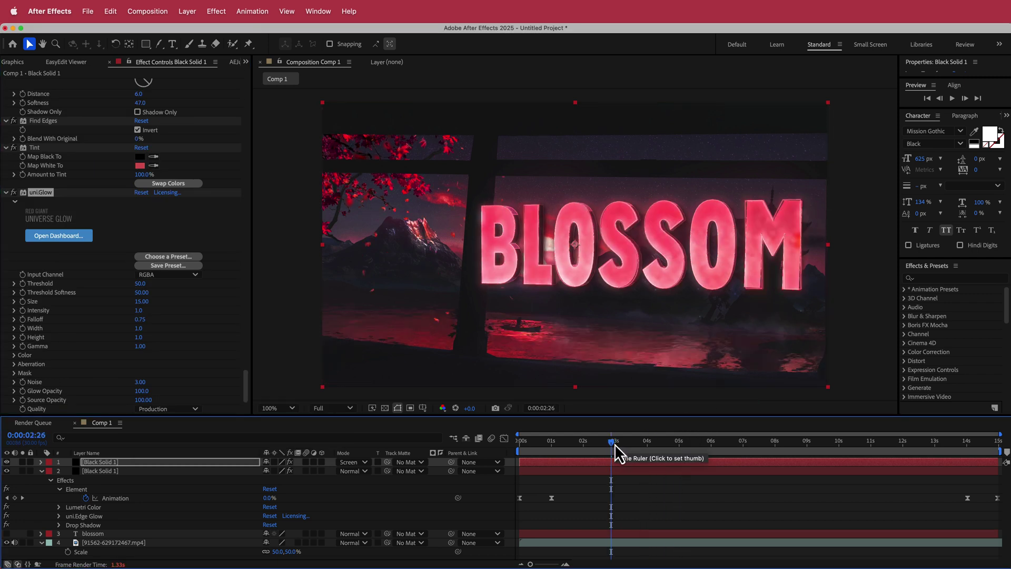
Create a new adjustment layer in the composition
right_click(435, 463)
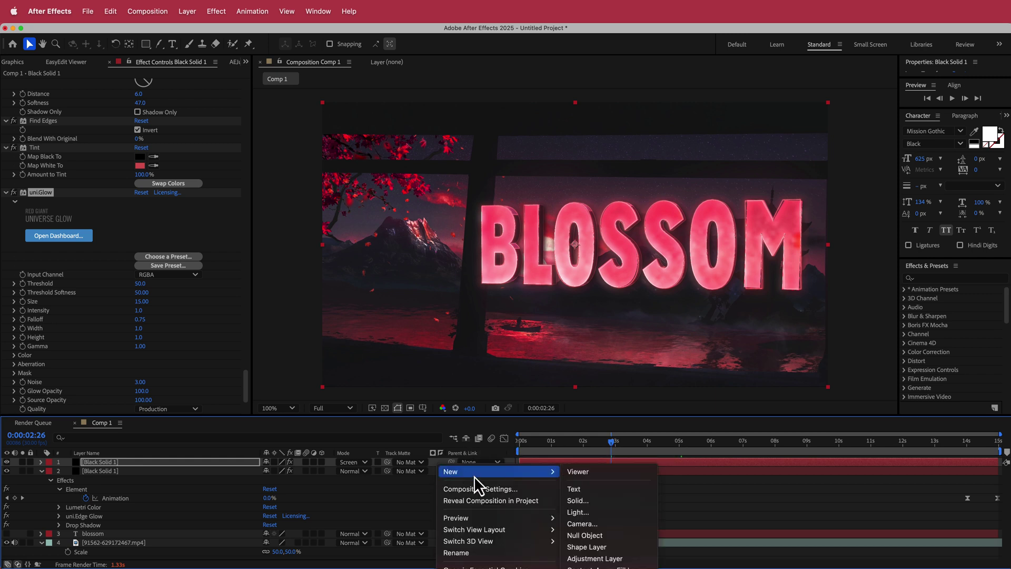
mouse_move(516, 473)
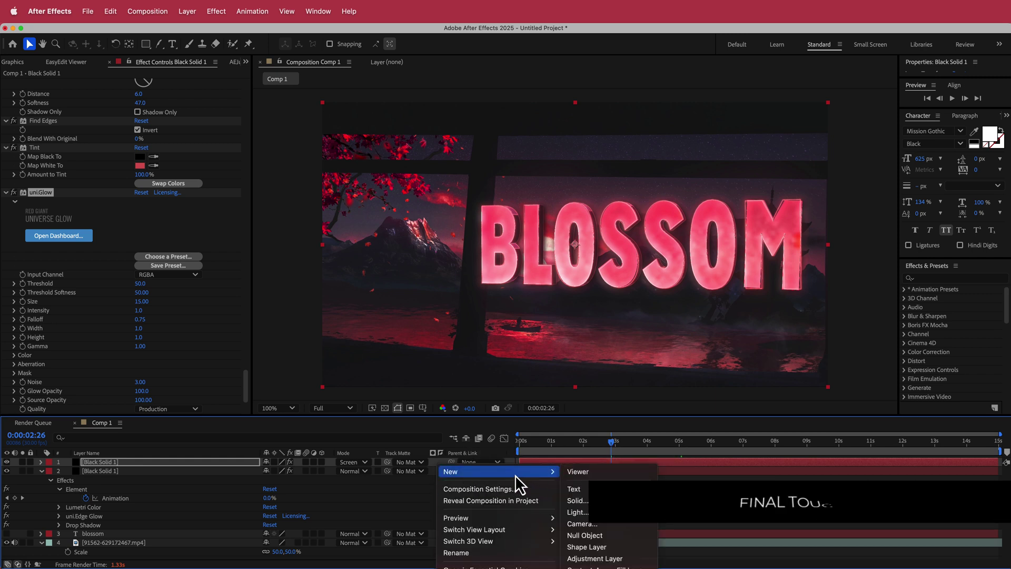
left_click(600, 555)
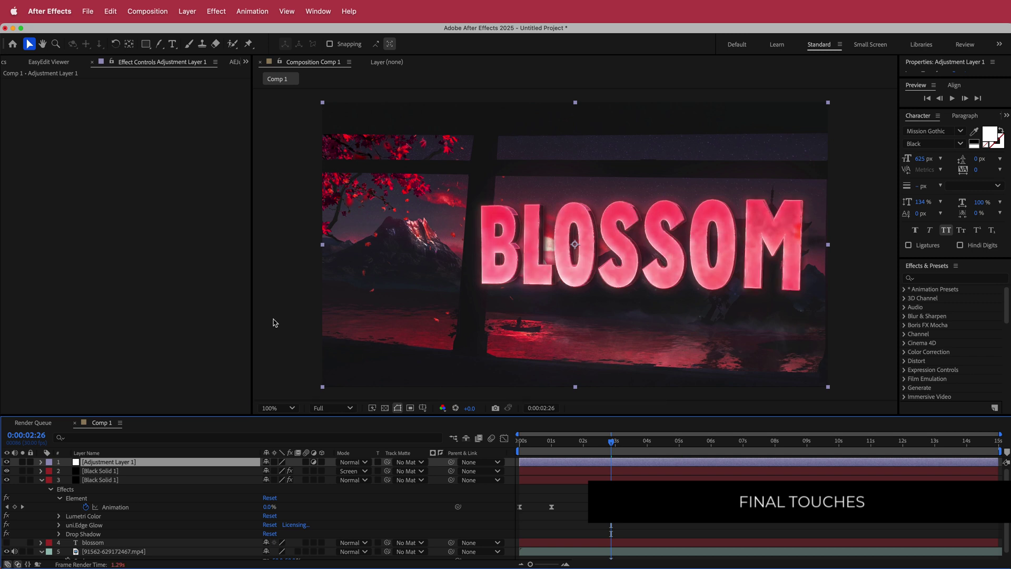
Apply Dehancer Pro v1.3 and set its Film profile to Kodak Ektachrome E100 (2017)
key("ctrl+space")
type("ois")
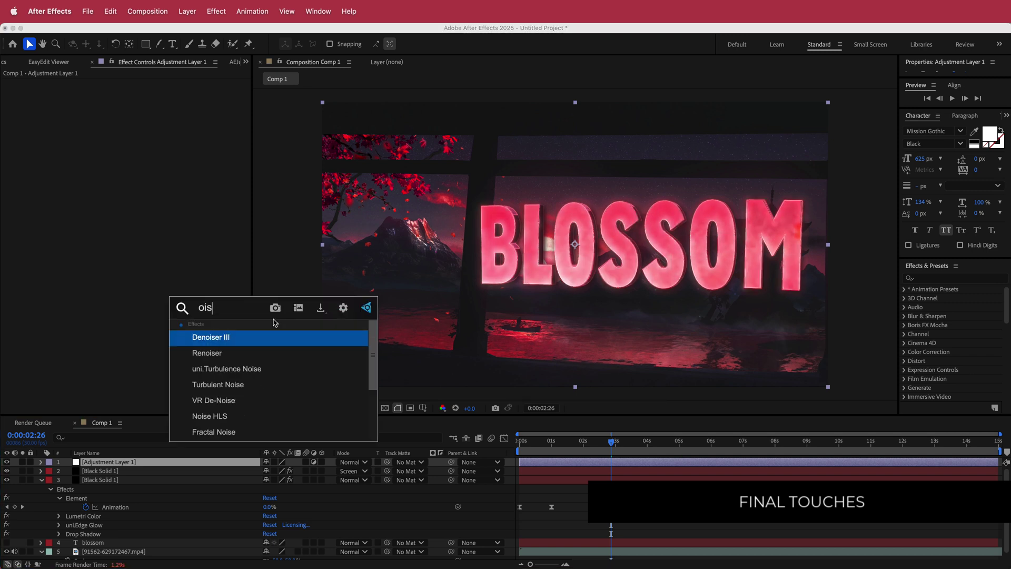
key("Down")
key("Down")
key("Down")
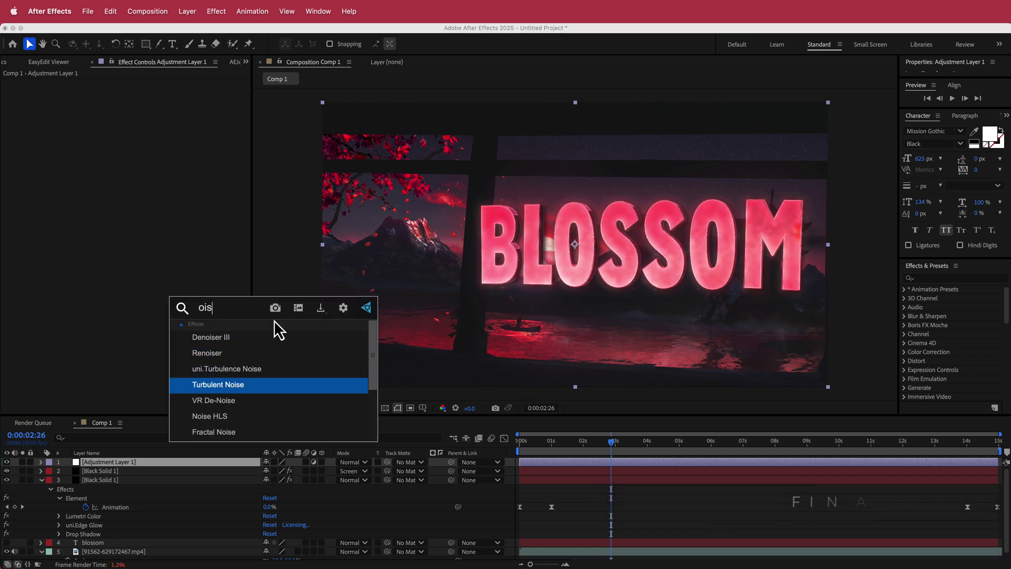
left_click_drag(232, 311, 191, 310)
key("BackSpace")
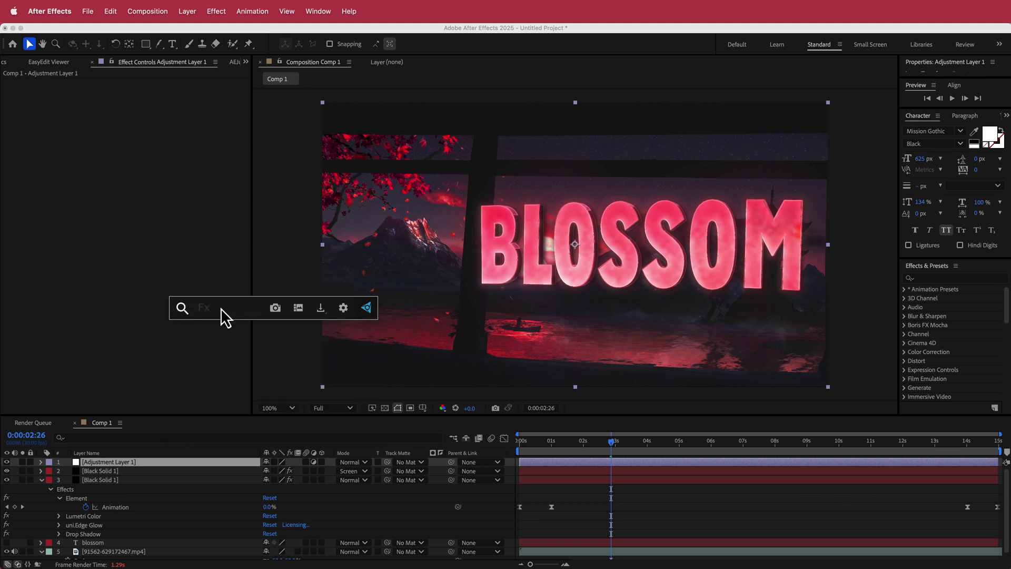
type("deh")
left_click(248, 340)
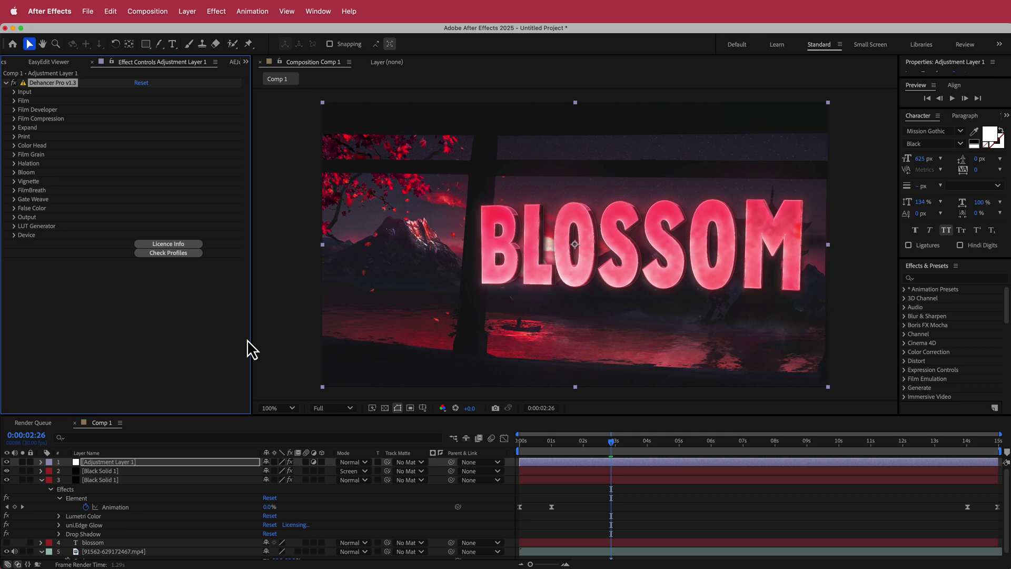
left_click(13, 101)
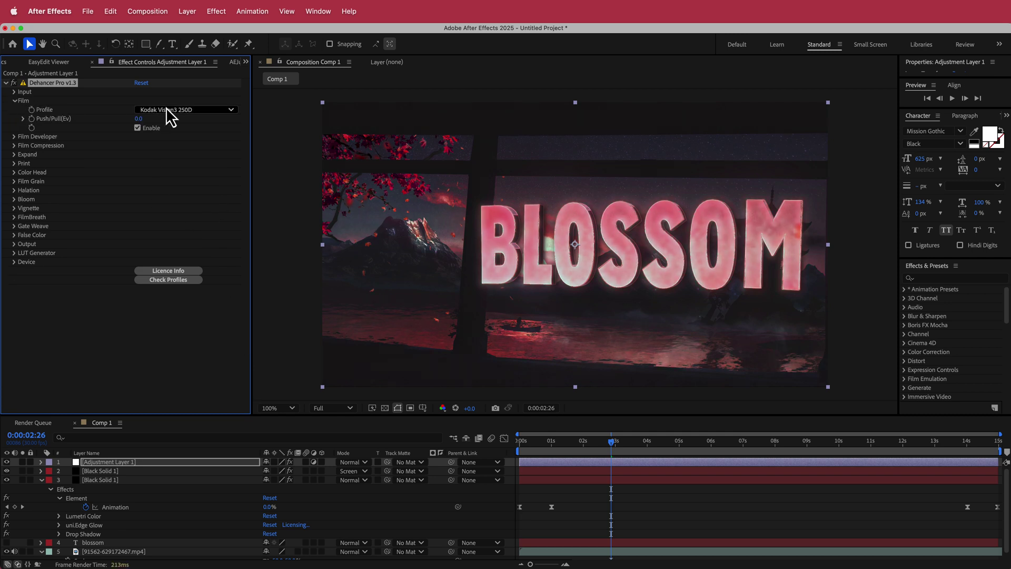
left_click(184, 110)
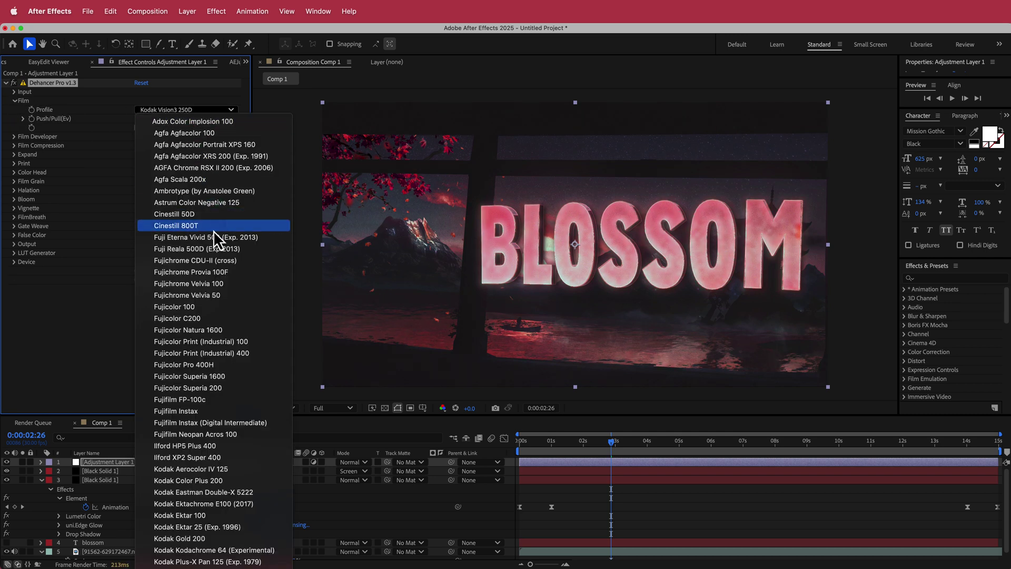
left_click(221, 507)
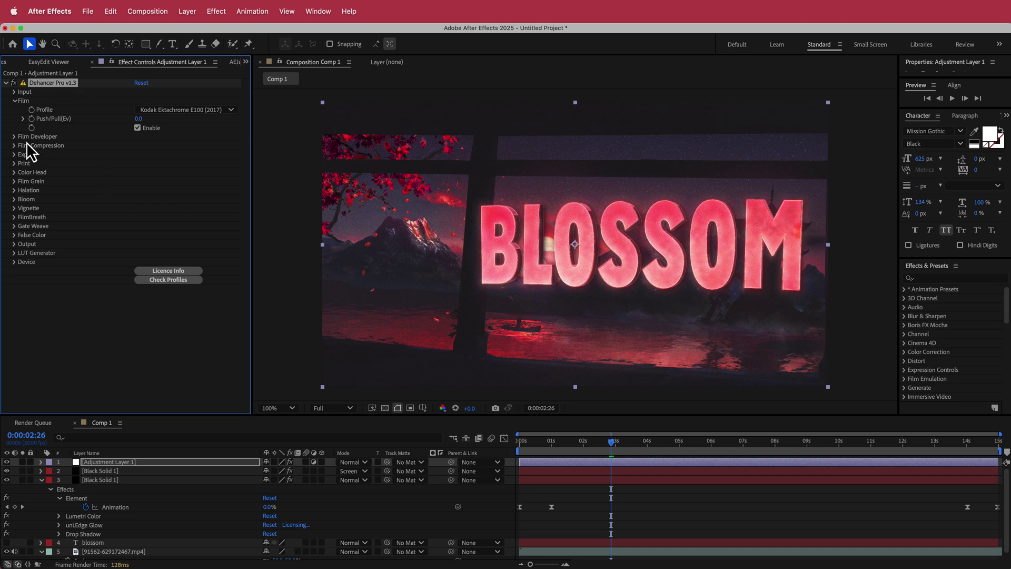
Set Dehancer's Film Grain Amount to 5 and enable Bloom
left_click(13, 181)
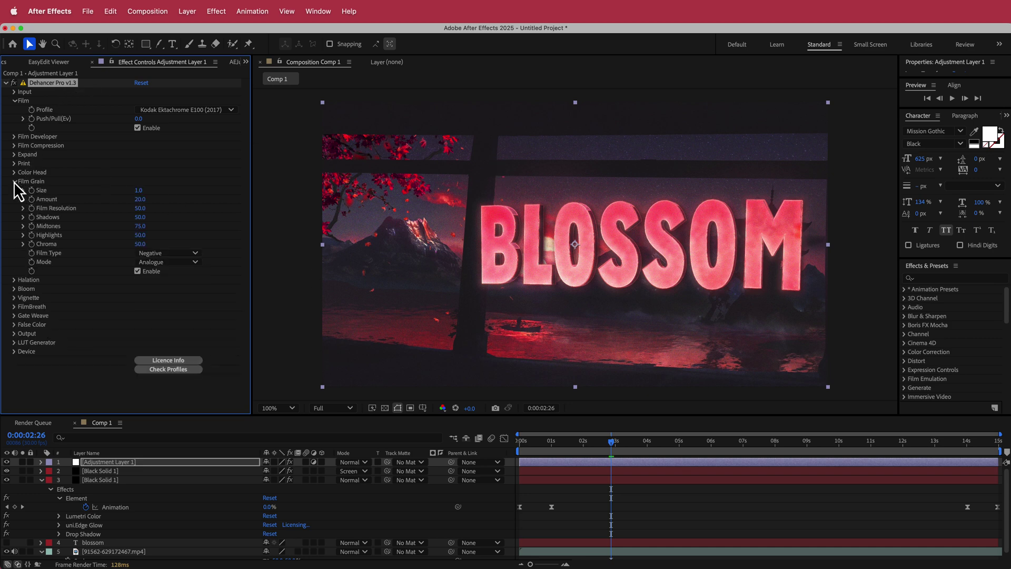
left_click(141, 200)
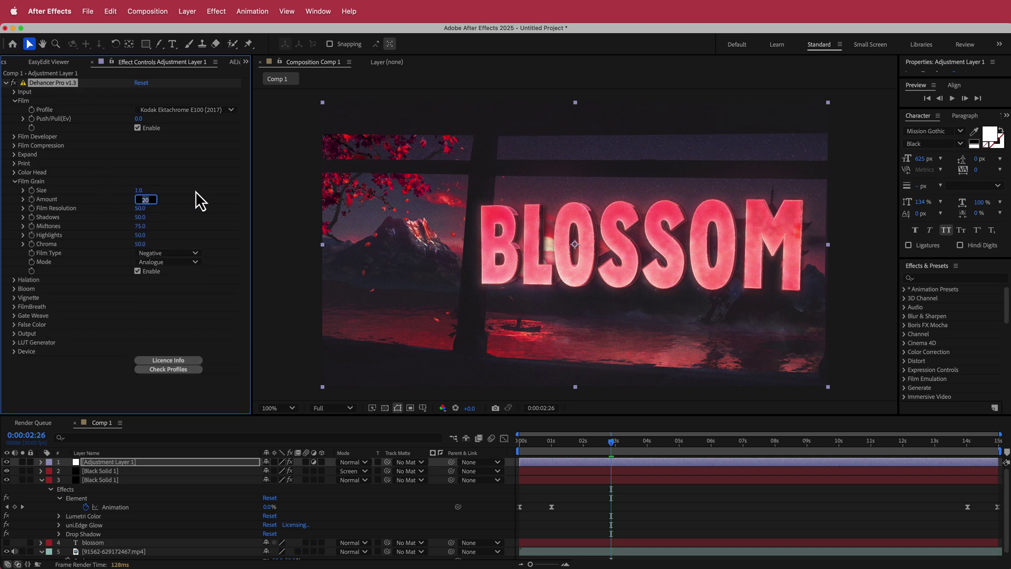
key("Return")
left_click(15, 288)
left_click(138, 378)
Increase the Film Grain Size to 10
left_click(14, 388)
scroll(63, 363, "down", 2)
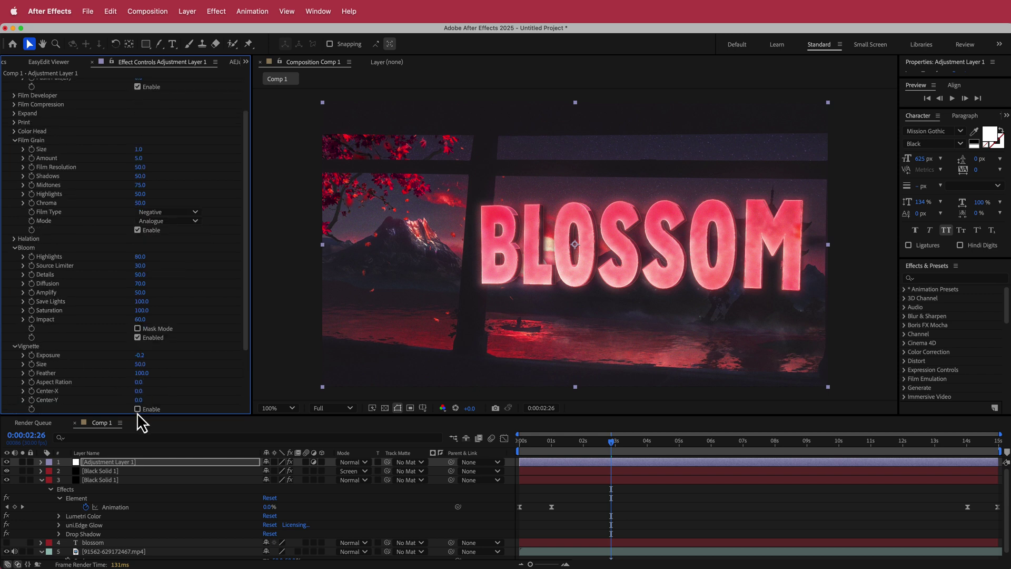
scroll(196, 298, "down", 3)
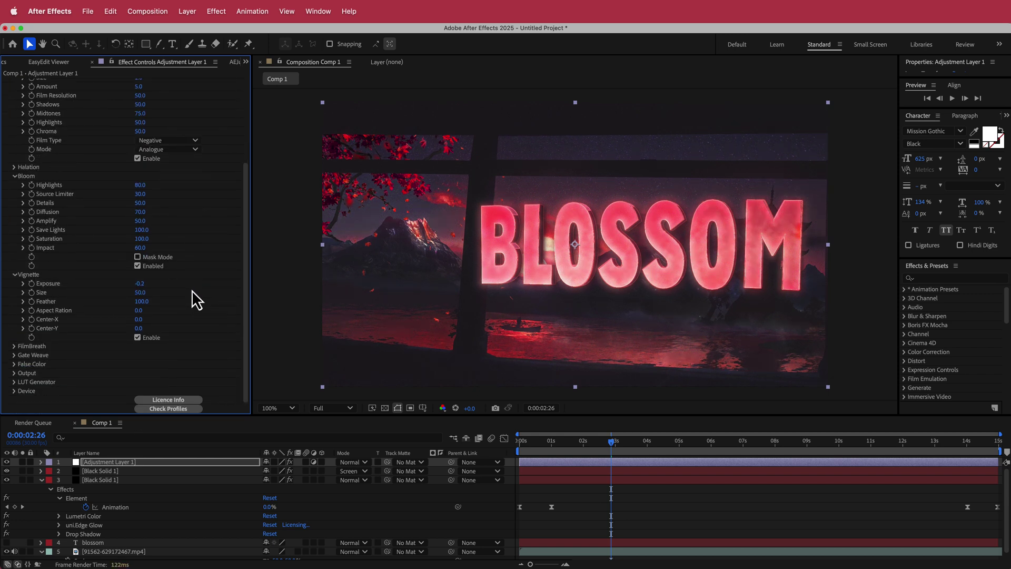
scroll(203, 253, "up", 5)
left_click(573, 444)
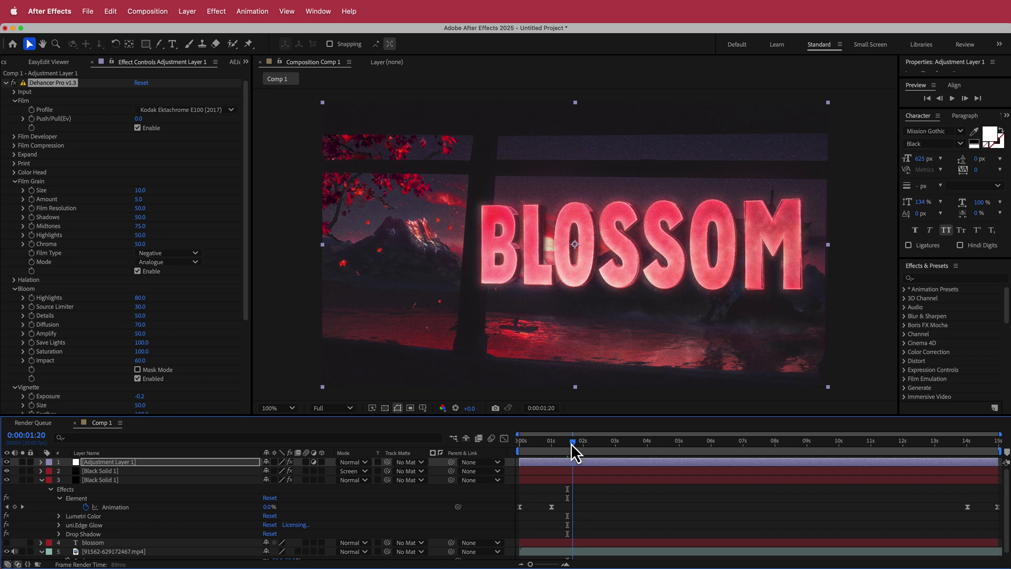
left_click(166, 193)
left_click_drag(142, 190, 157, 193)
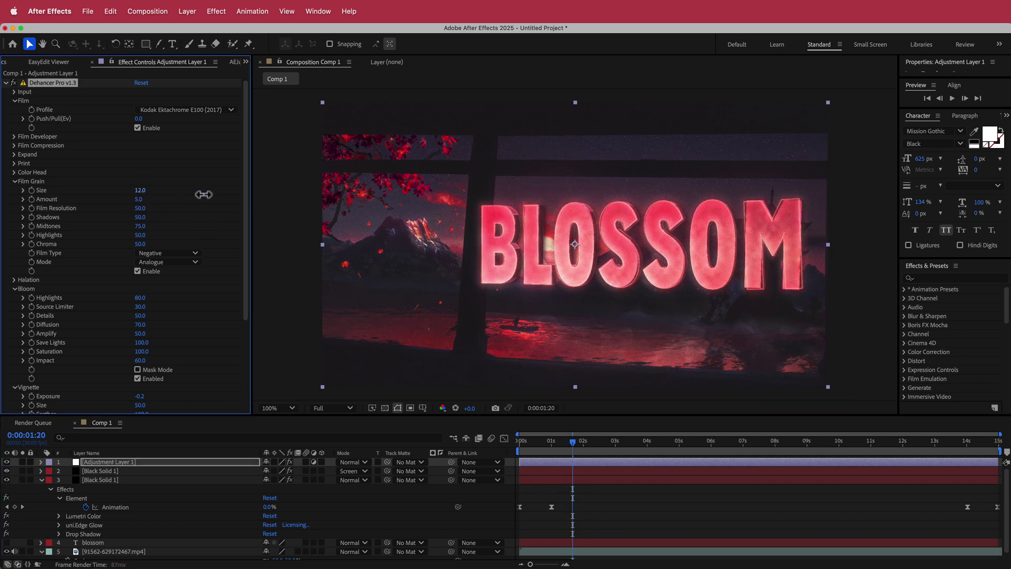
left_click(142, 190)
type("1")
left_click_drag(572, 445, 540, 447)
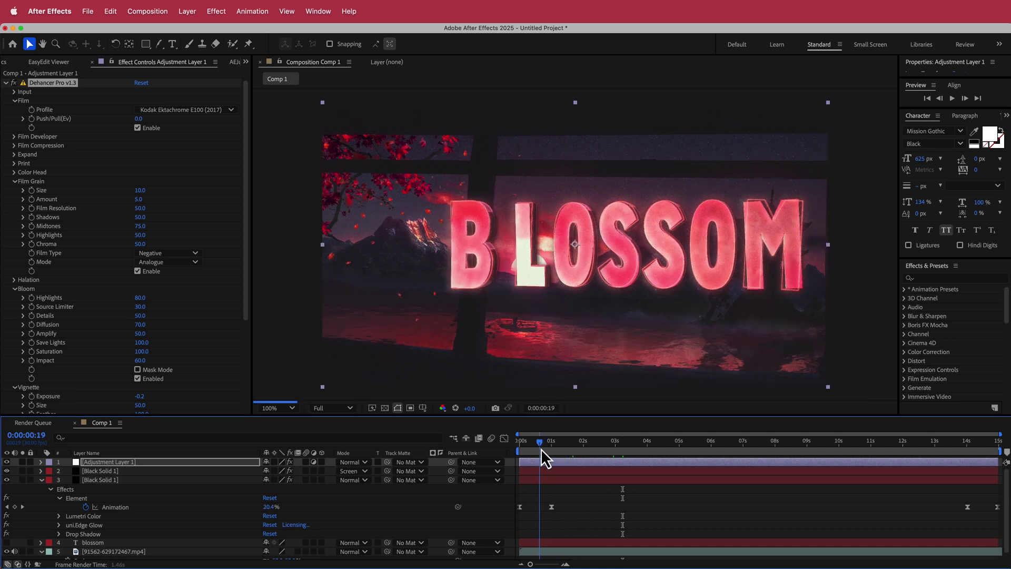